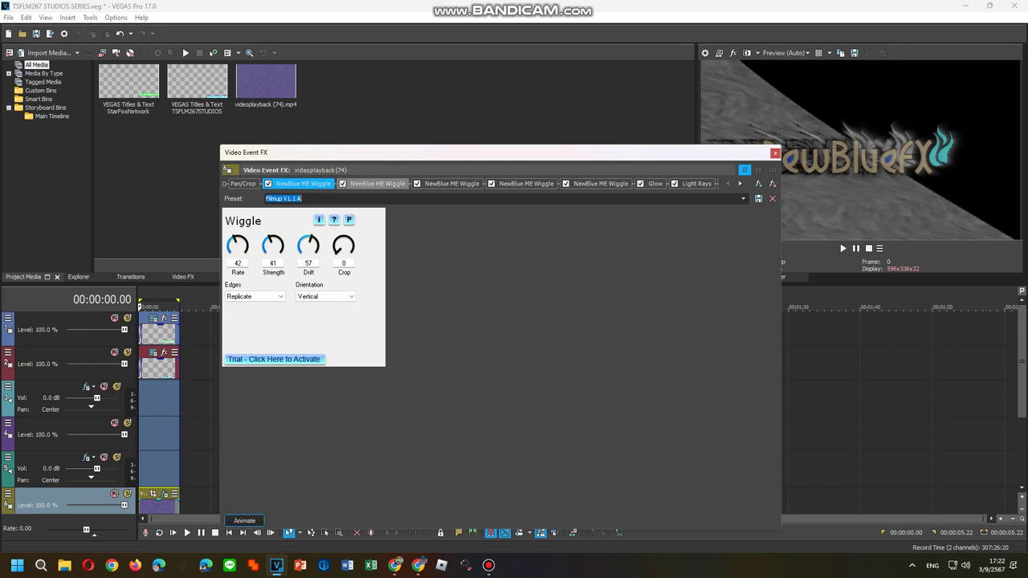
Apply the Speakerup V3 A preset to the second NewBlue ME Wiggle effect in the chain
click(376, 184)
click(743, 198)
drag(744, 214, 744, 292)
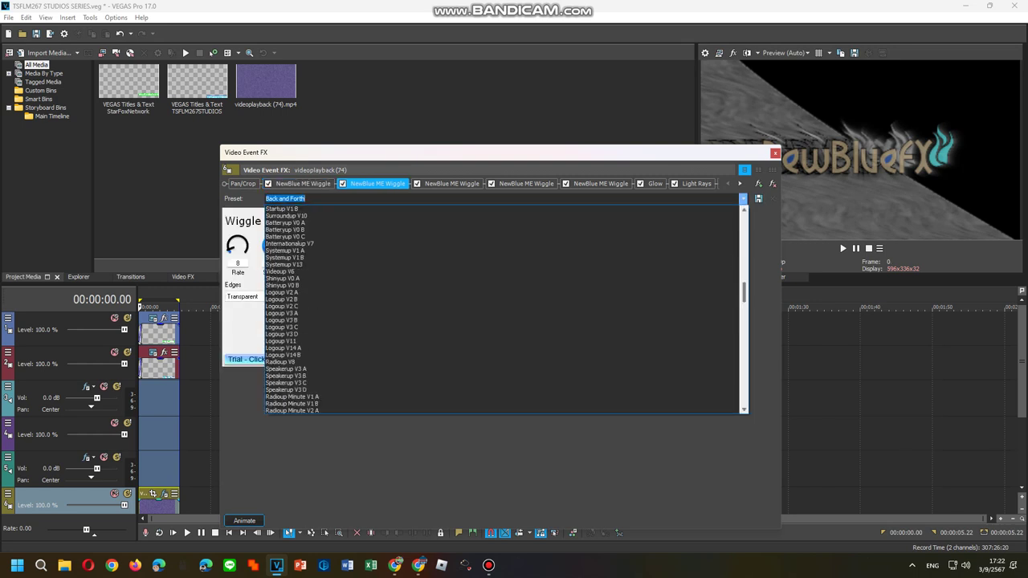
click(498, 360)
click(450, 184)
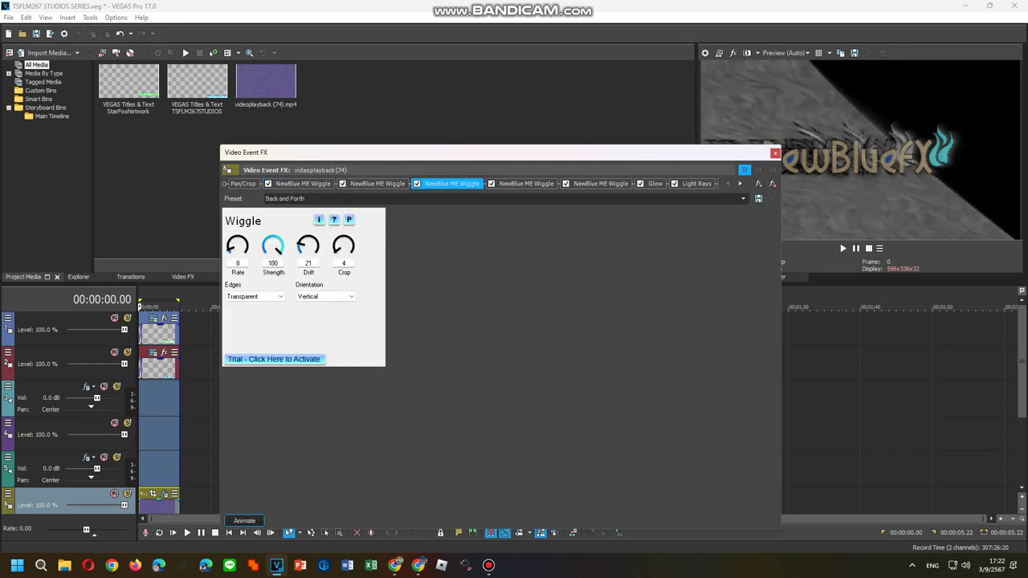
click(375, 184)
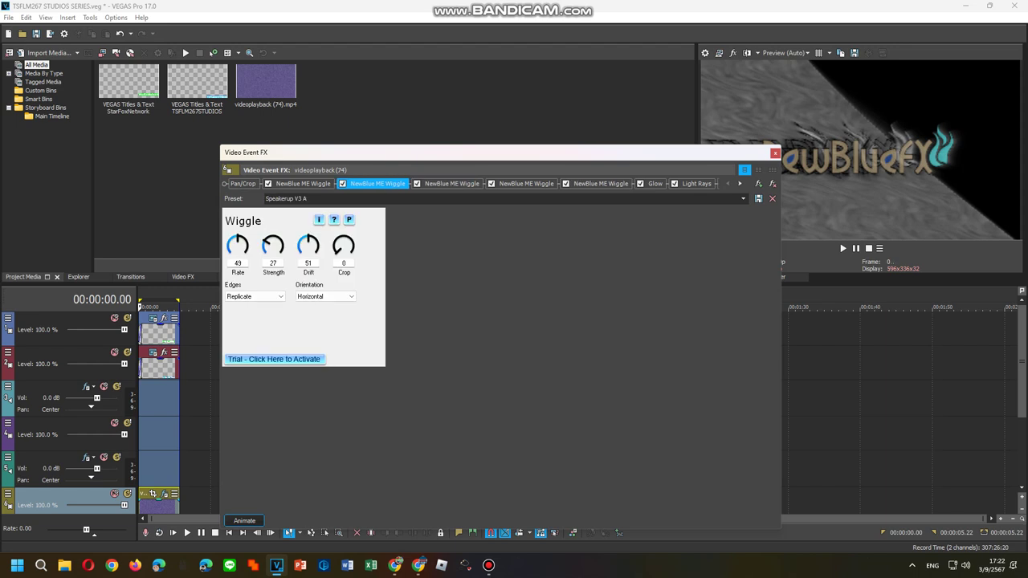
Try the Stereoup V1 preset on the third NewBlue ME Wiggle effect and settle on Videoup V6.8
click(451, 184)
click(743, 198)
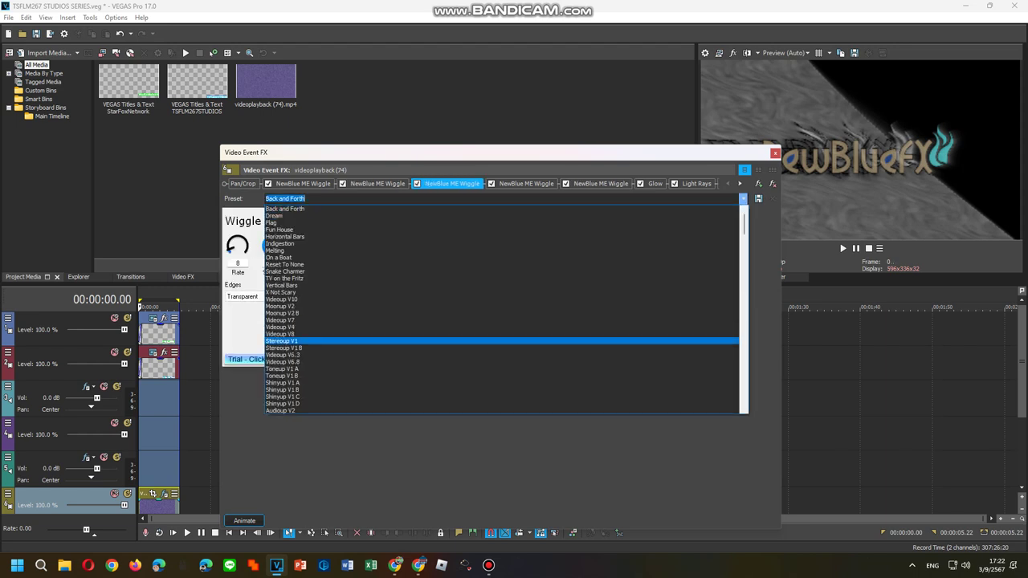
click(498, 342)
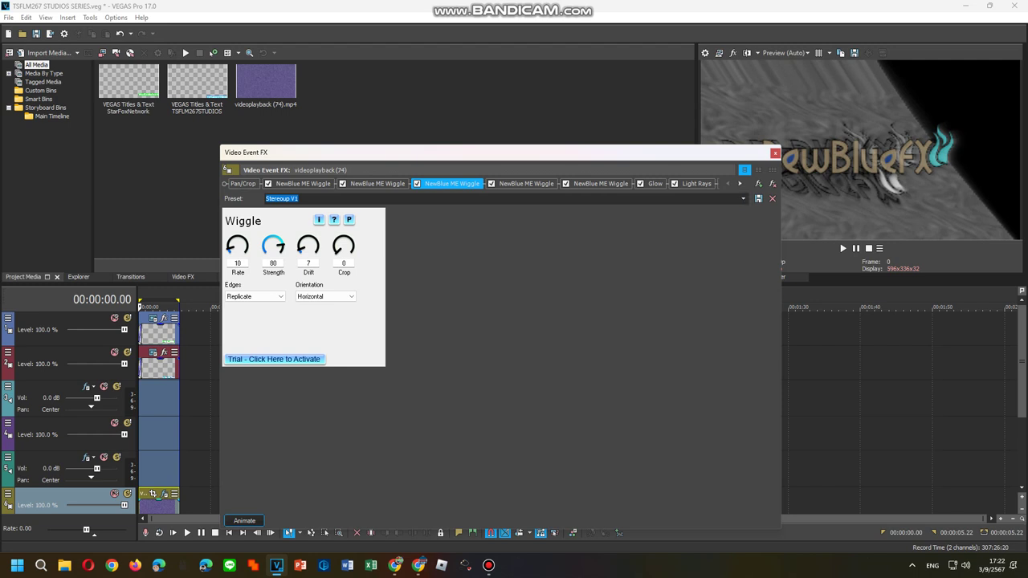
click(743, 198)
click(498, 230)
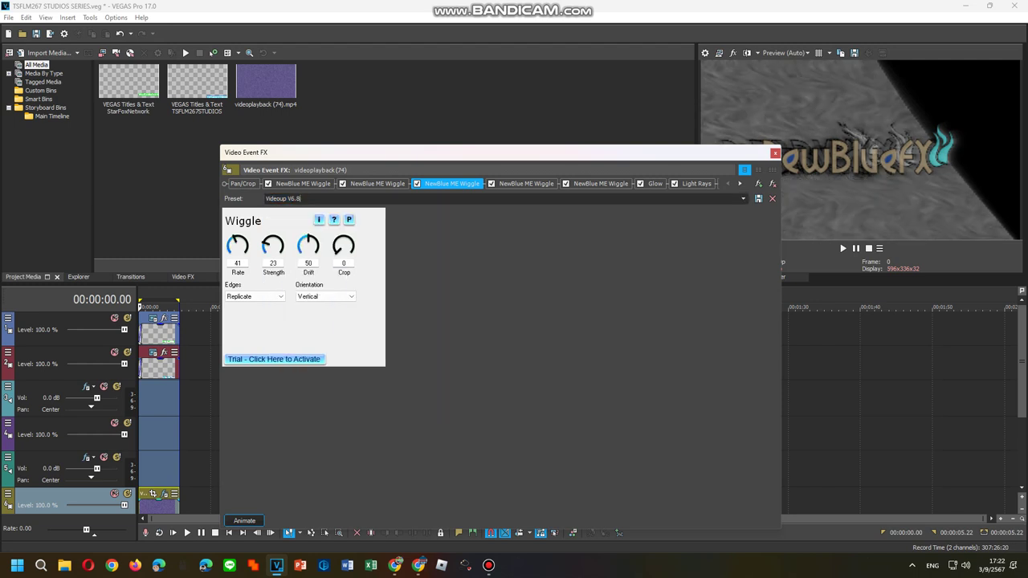
Try the SizeMashup V10 D and Radioup Minute V2 B presets on the fourth NewBlue ME Wiggle effect
click(526, 184)
click(743, 199)
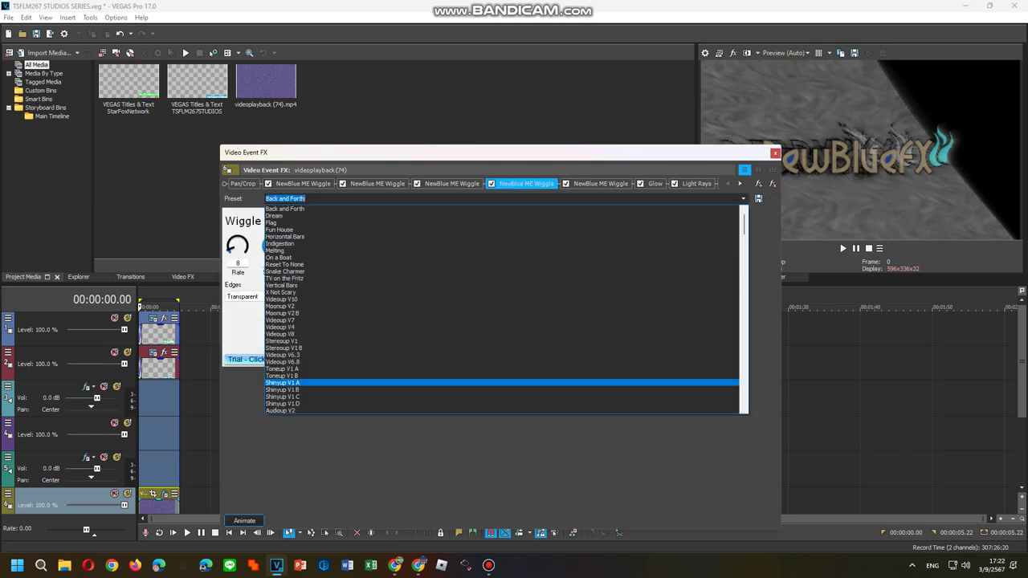
scroll(562, 353, down, 12)
click(562, 275)
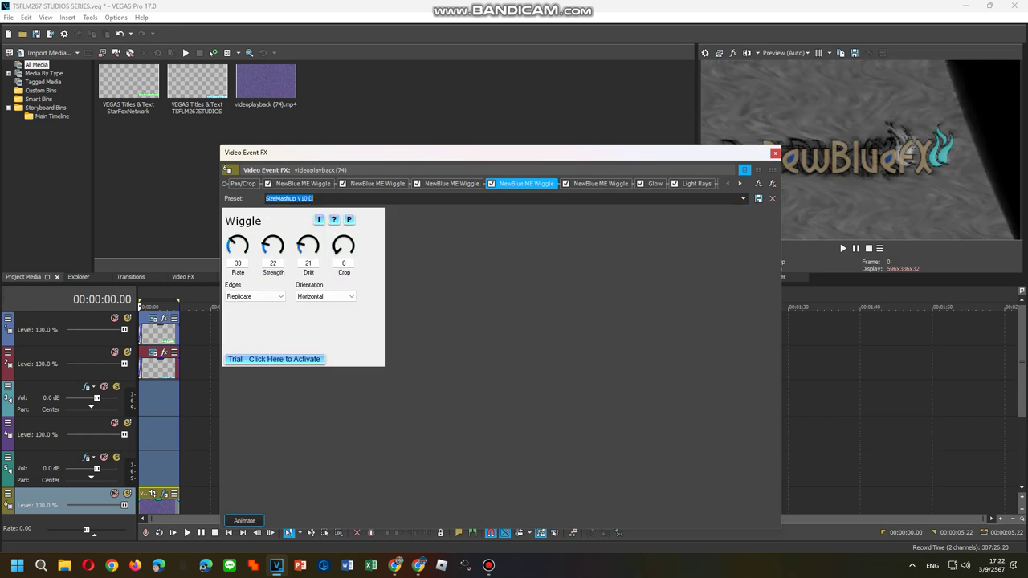
key(alt+Down)
key(Down)
key(Down)
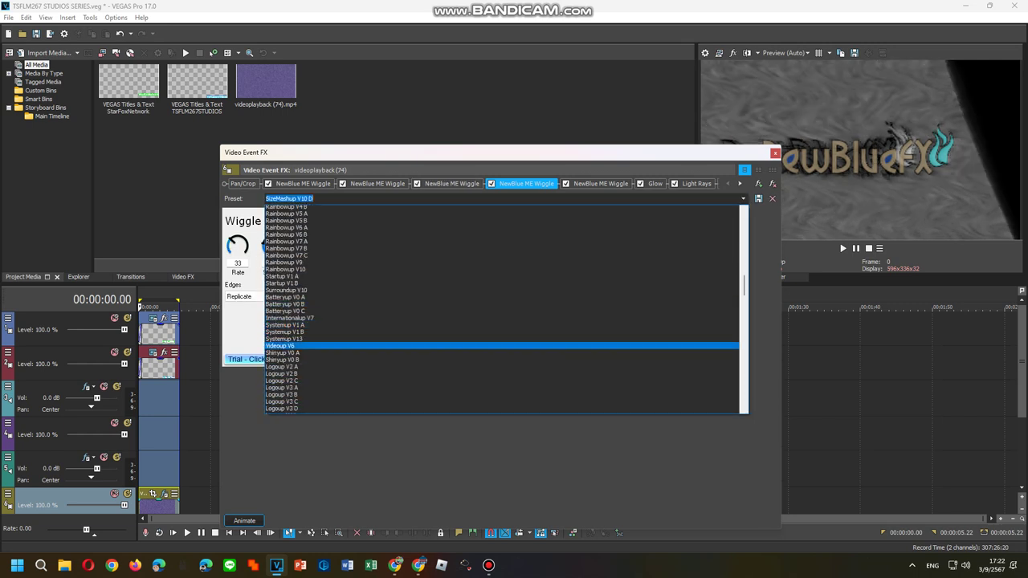
key(Return)
key(alt+Down)
key(Down)
key(Return)
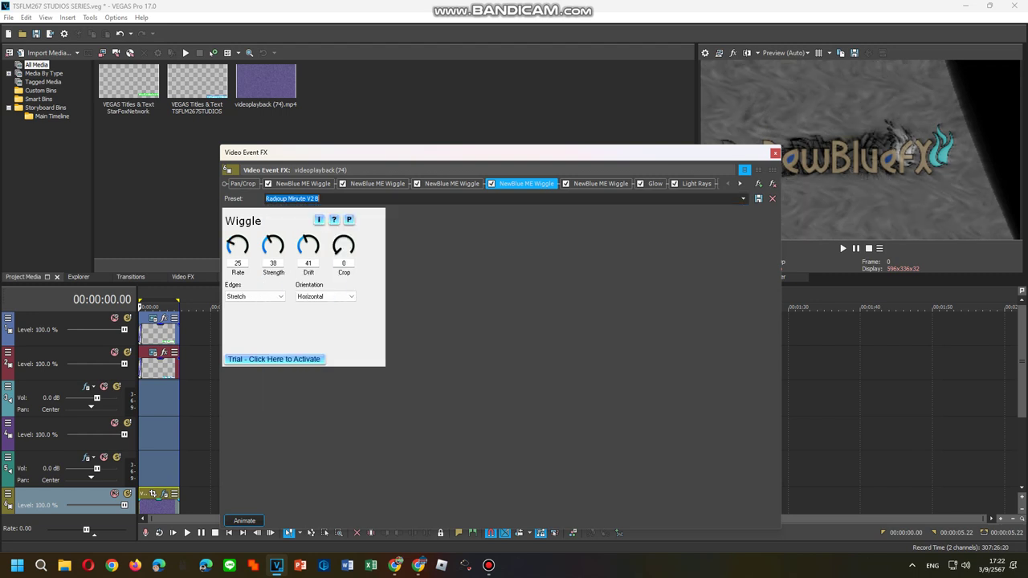
Apply the CyberMondayup V8 A preset to the fourth NewBlue ME Wiggle effect
key(alt+Down)
key(Down)
key(Return)
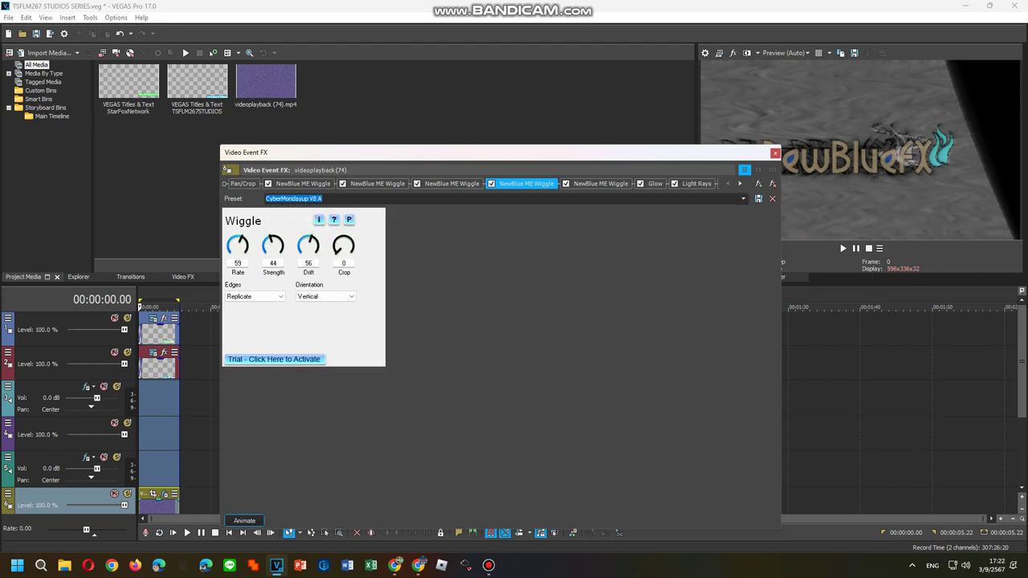
Apply the Fun House preset to the fifth NewBlue ME Wiggle effect
click(601, 184)
click(743, 199)
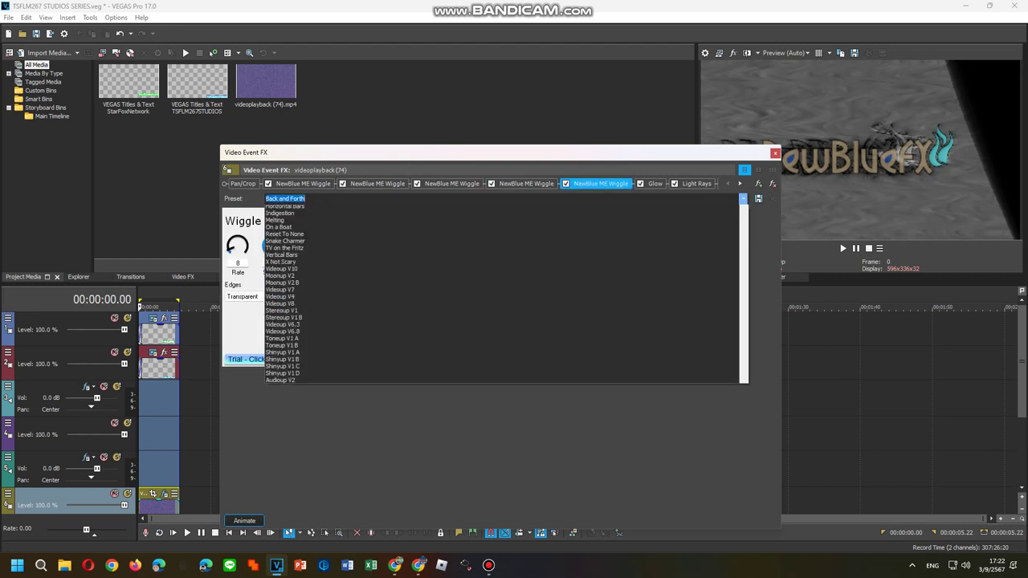
click(281, 230)
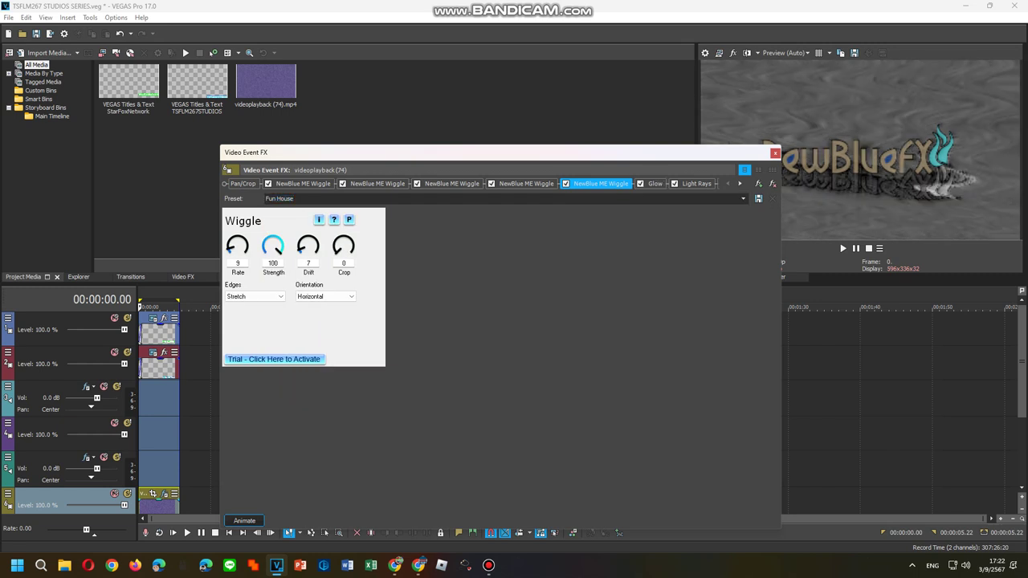
Try the White Soft Glow and White Intense Glow presets on the Glow effect
click(655, 184)
click(743, 198)
click(286, 215)
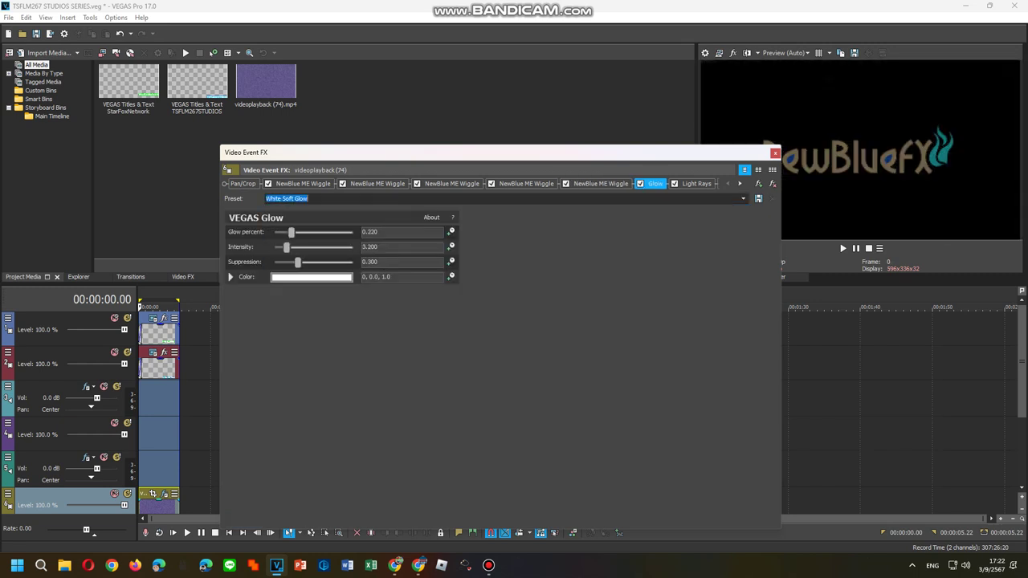
key(alt+Down)
key(Down)
key(Return)
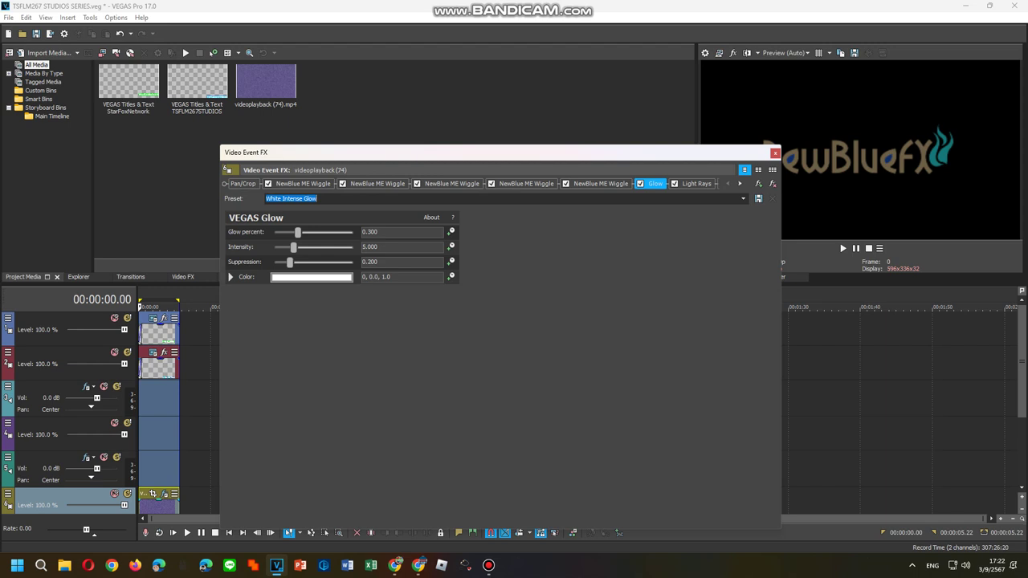
Apply the Moderate Light Rays preset to the Light Rays effect
key(Right)
key(alt+Down)
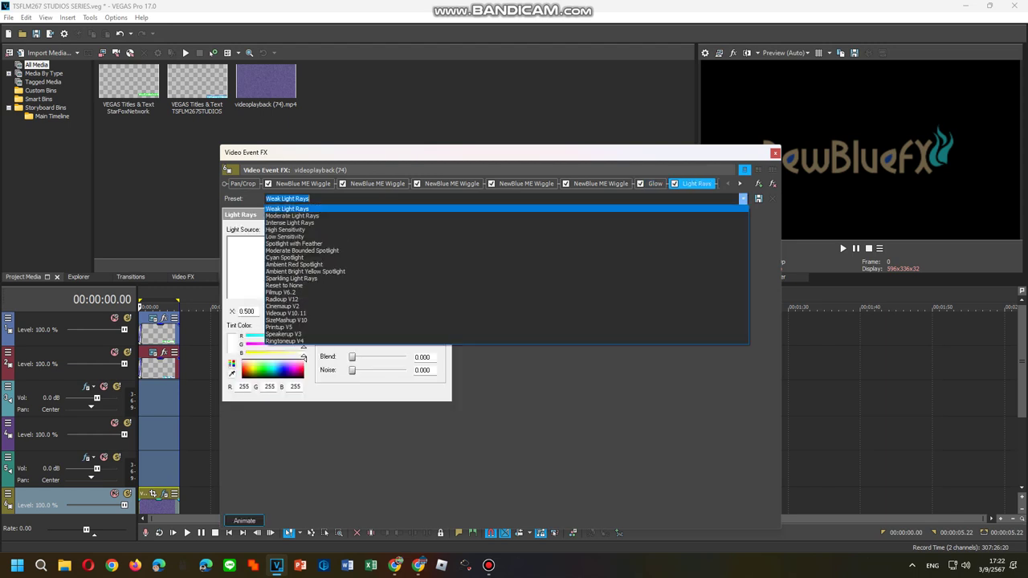
key(Down)
key(Return)
Dismiss the NewBlueFX trial and promotion windows and apply the Radioup H preset to the NewBlue VE Video Tuneup effect
key(Right)
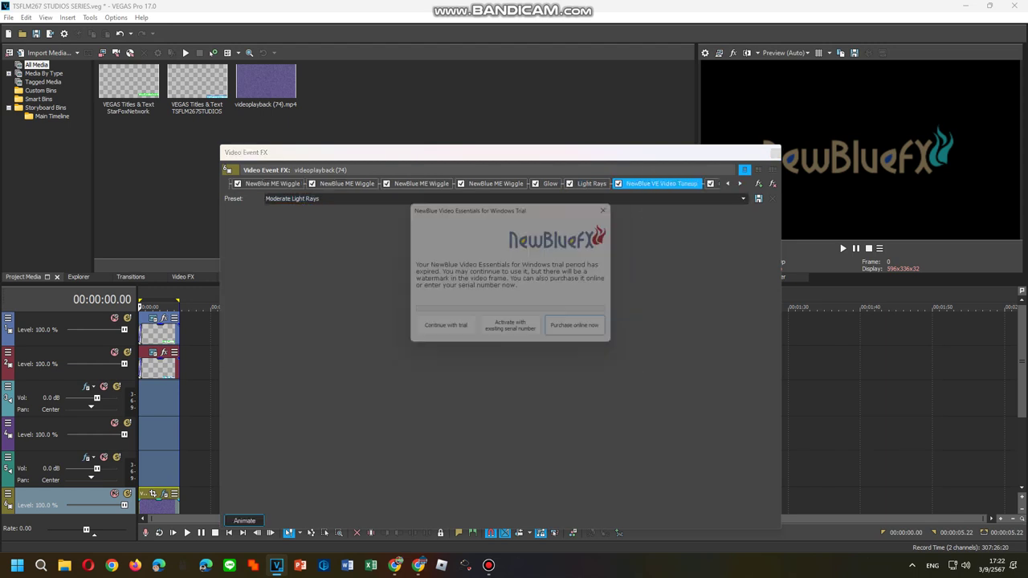
click(616, 205)
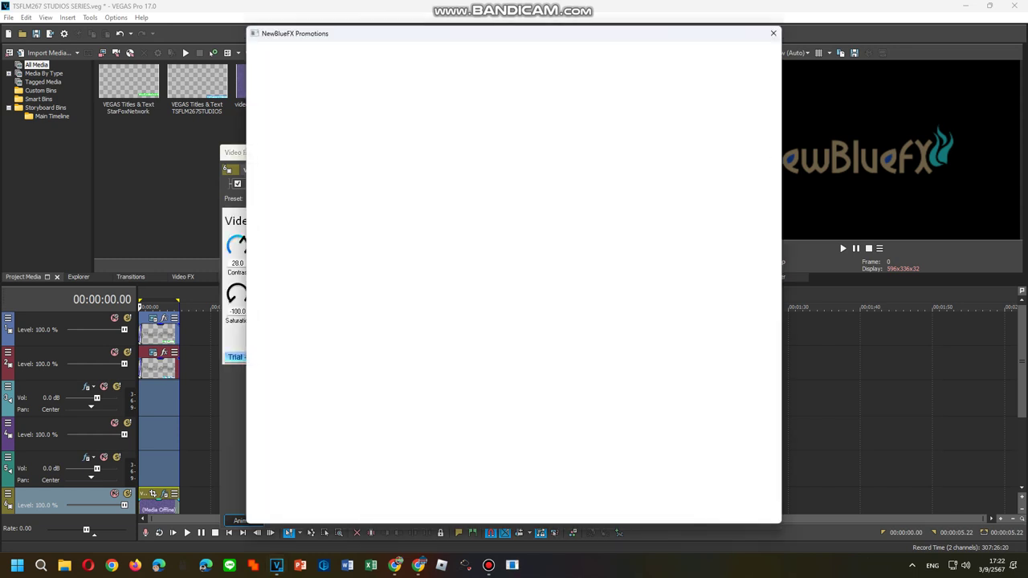
click(774, 34)
key(alt+Down)
key(Down)
key(Down)
key(Down)
key(Down)
key(Down)
key(Down)
key(Down)
key(Down)
key(Down)
key(Down)
key(Down)
key(Down)
key(Down)
key(Down)
key(Return)
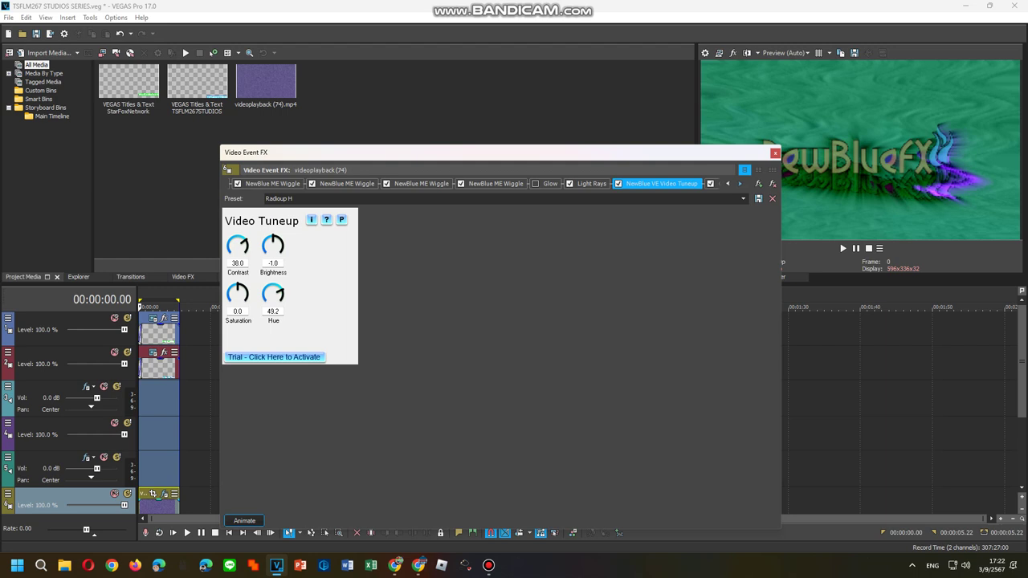
Apply the Errorup V1 preset to the Color Corrector (Secondary) effect
click(740, 184)
click(679, 184)
click(743, 199)
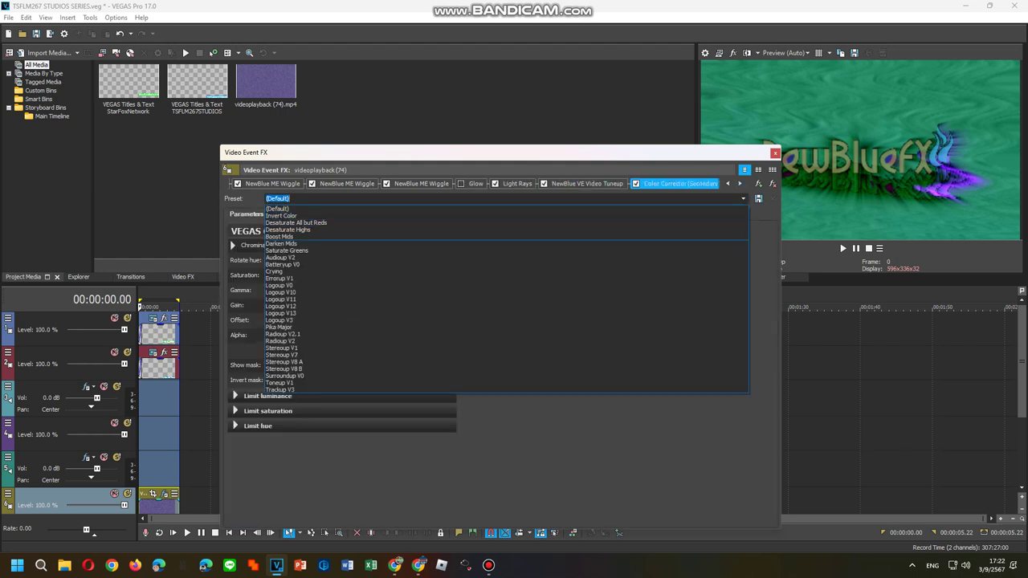
click(279, 279)
With the playhead at 00:00:02.27, enable the Glow effect and apply its White Highlights preset
click(158, 472)
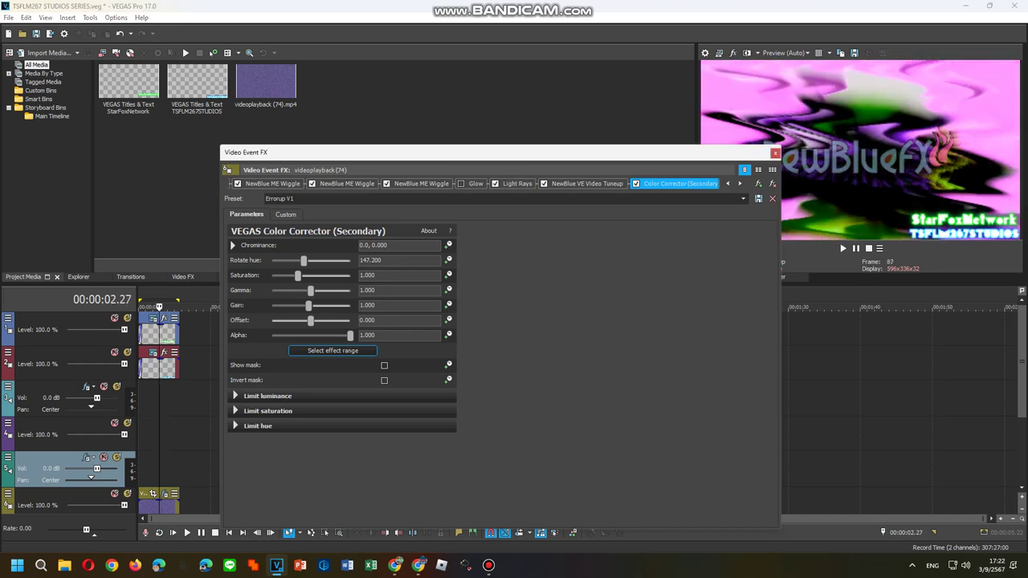
click(461, 183)
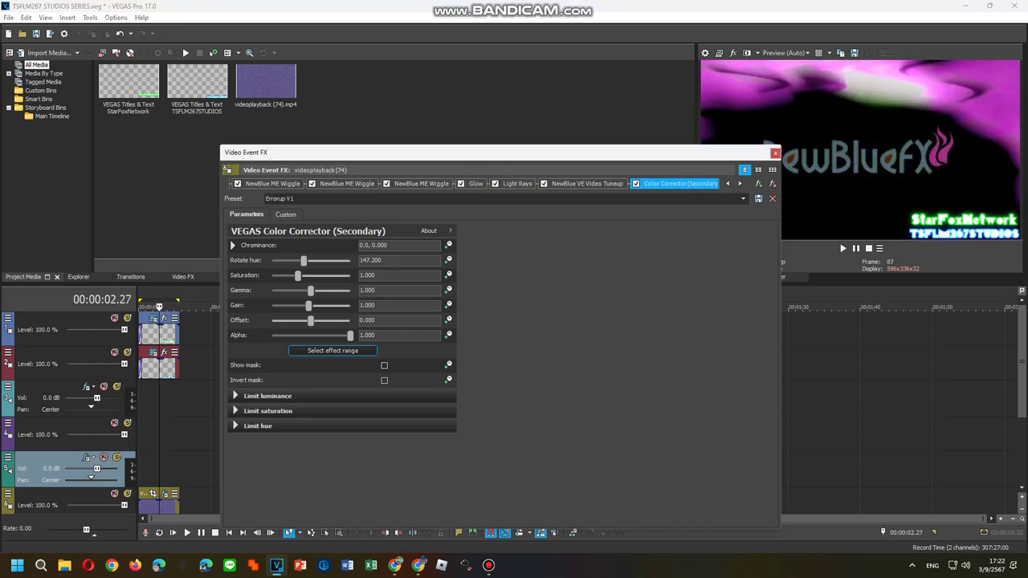
click(476, 184)
click(743, 199)
click(642, 230)
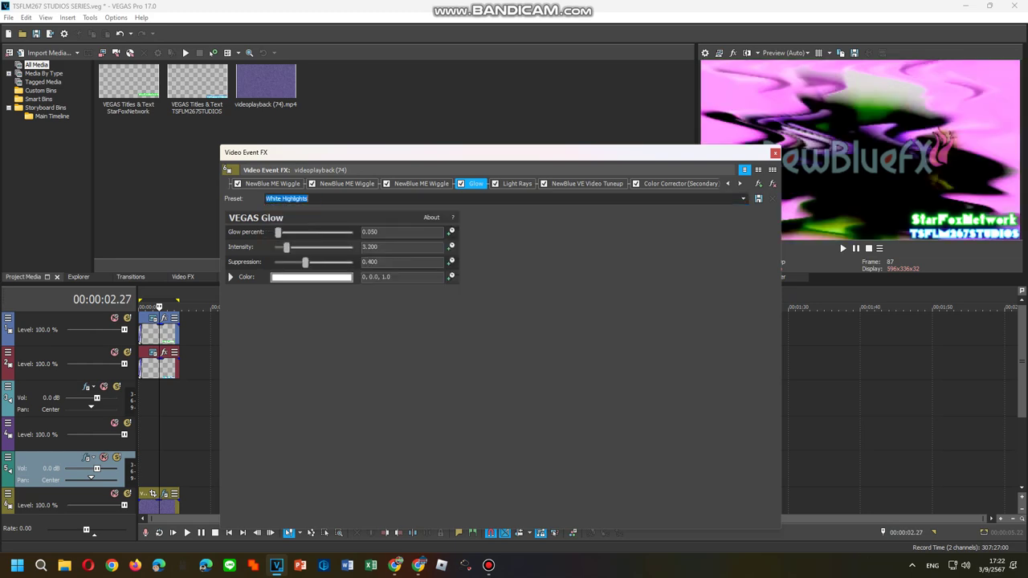
Play back the result and review the settings of the Video Tuneup and Color Corrector (Secondary) effects
key(space)
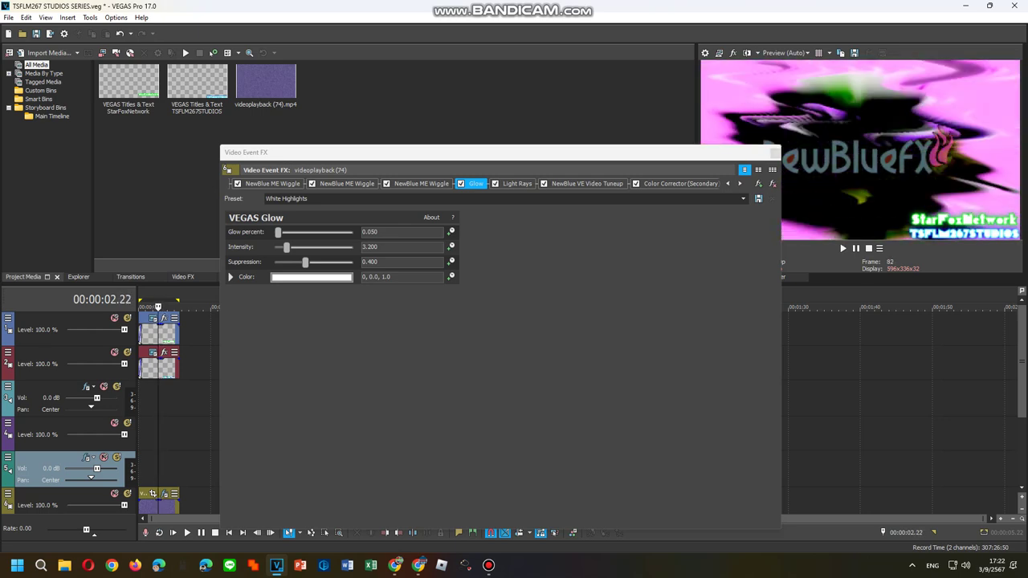
click(679, 184)
click(587, 184)
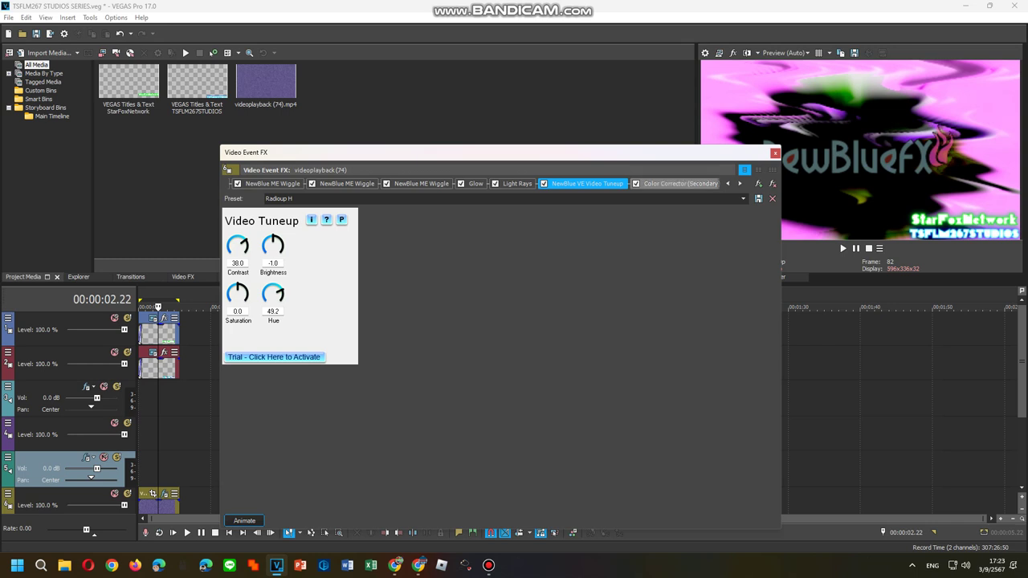
click(680, 183)
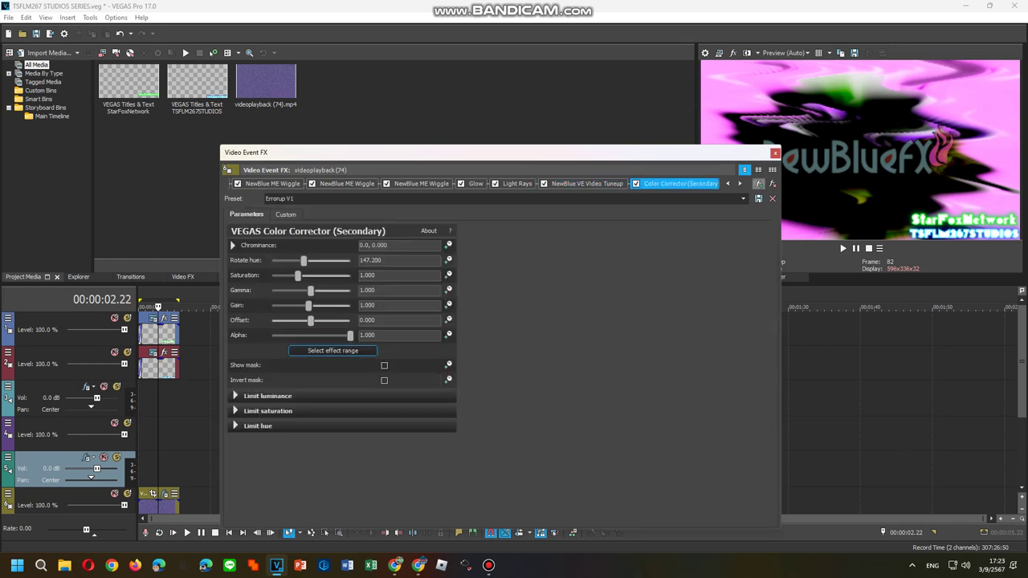
Save the clip's effect chain as a plug-in package with a name starting with Tuneu, without replacing the existing Toneup A package
click(759, 184)
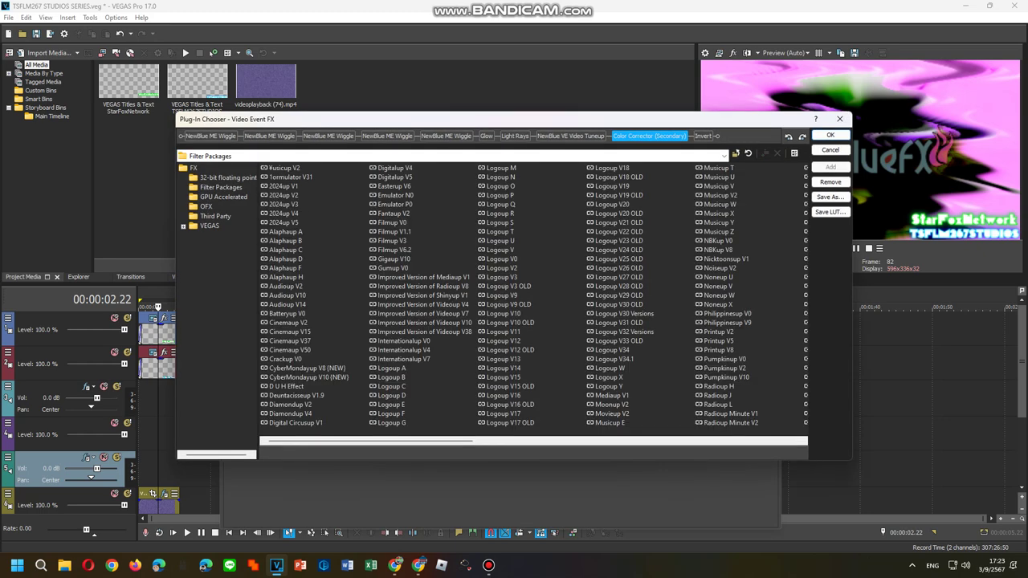
scroll(534, 295, down, 5)
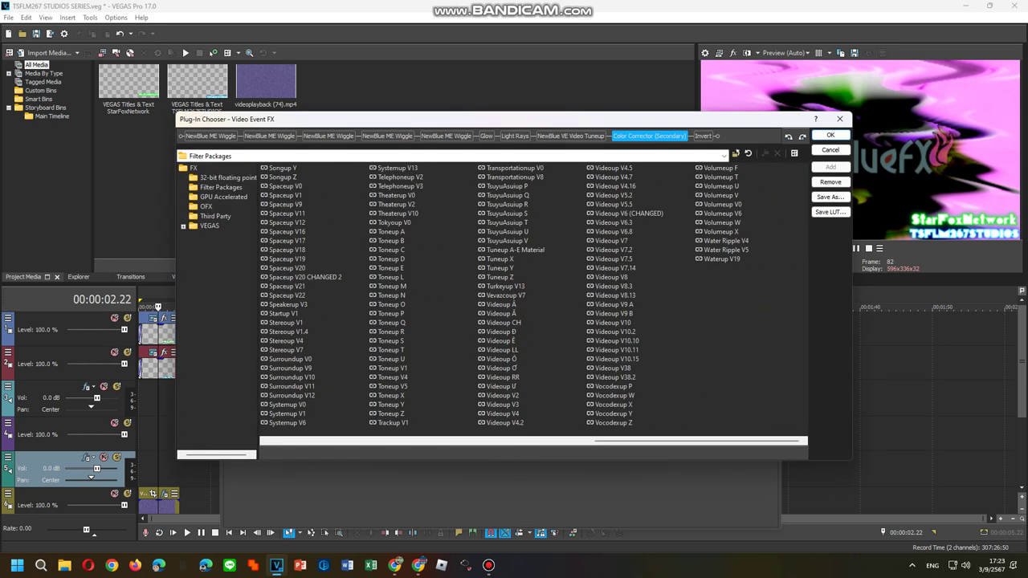
click(831, 196)
text(Toneup A)
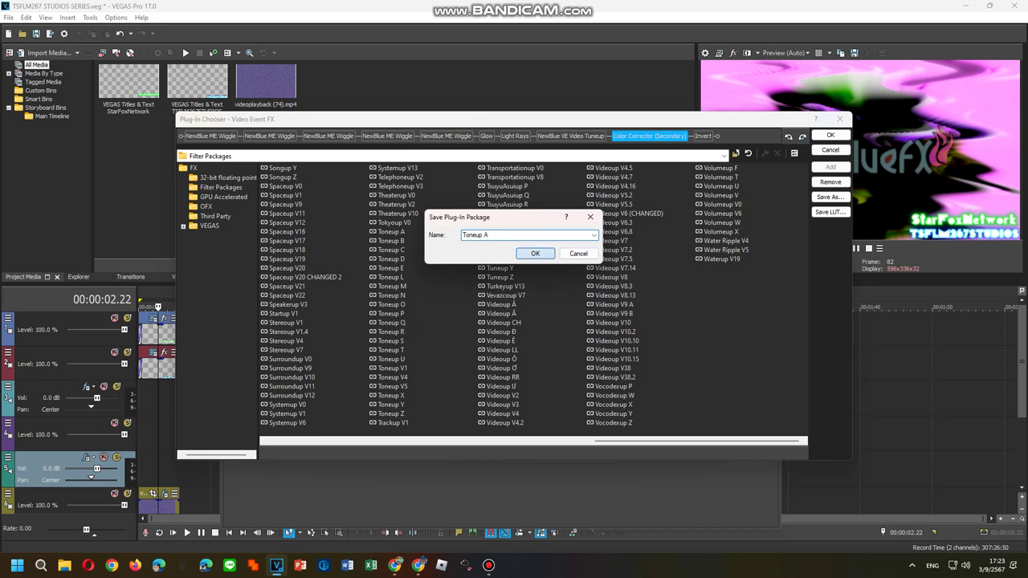
click(534, 253)
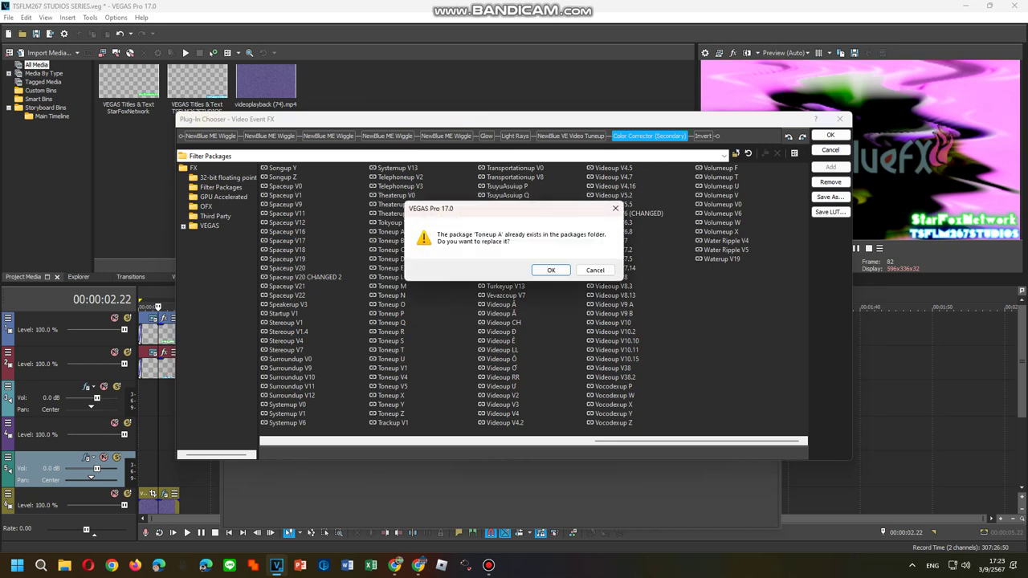
click(595, 270)
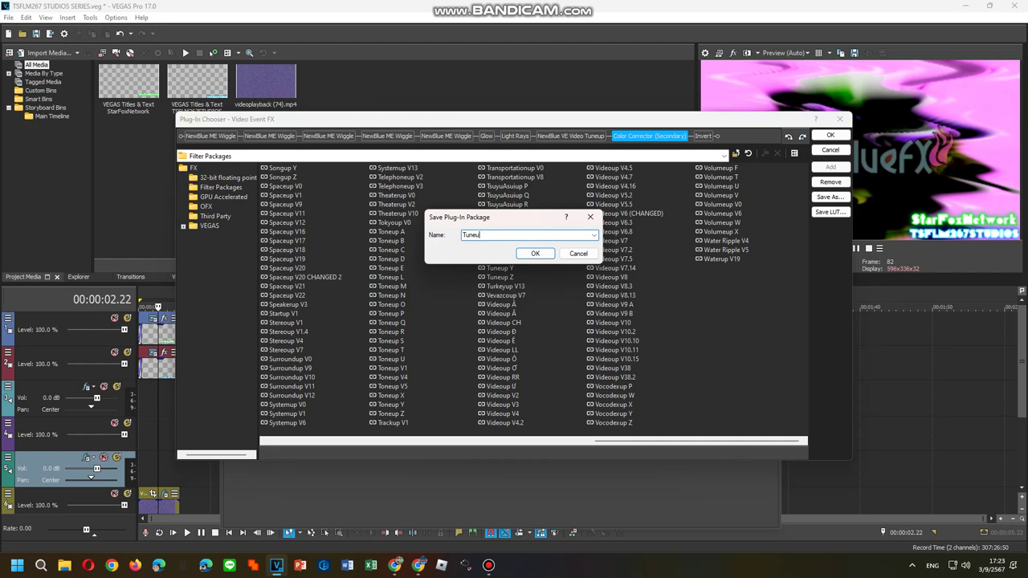
key(Return)
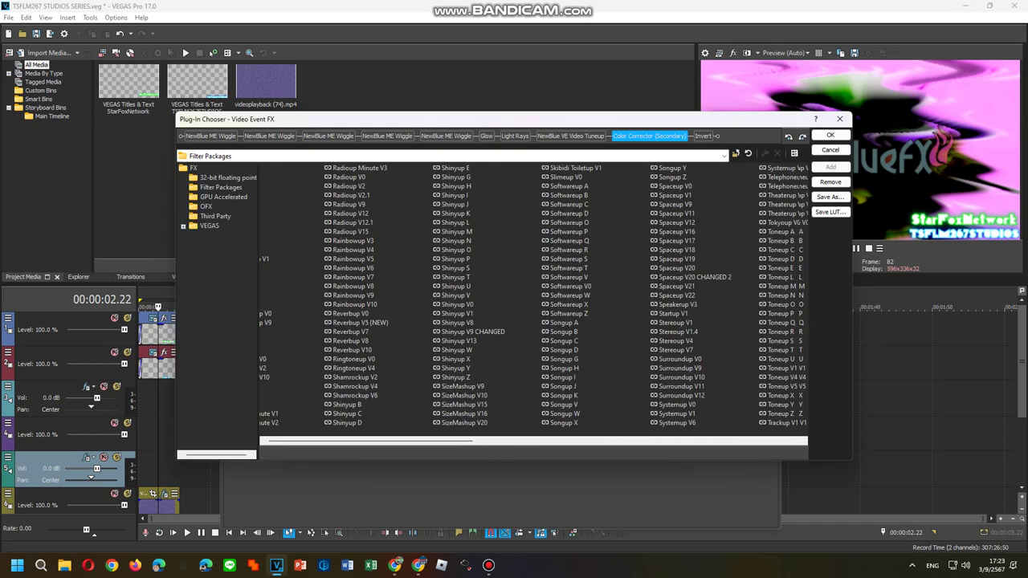
click(830, 135)
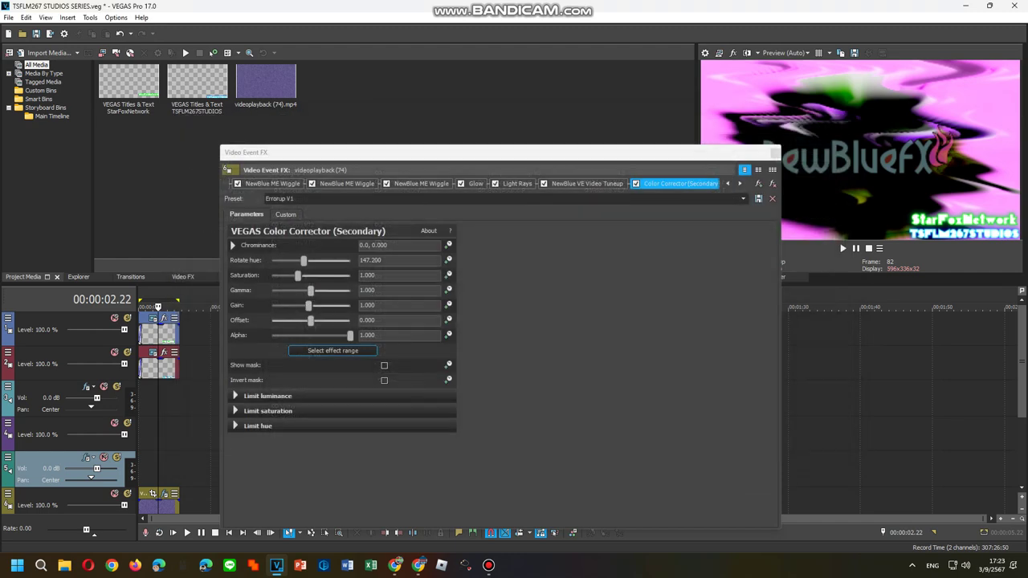
Close the video effects window and select all timeline events with the playhead at the project start
click(489, 565)
click(489, 565)
click(773, 154)
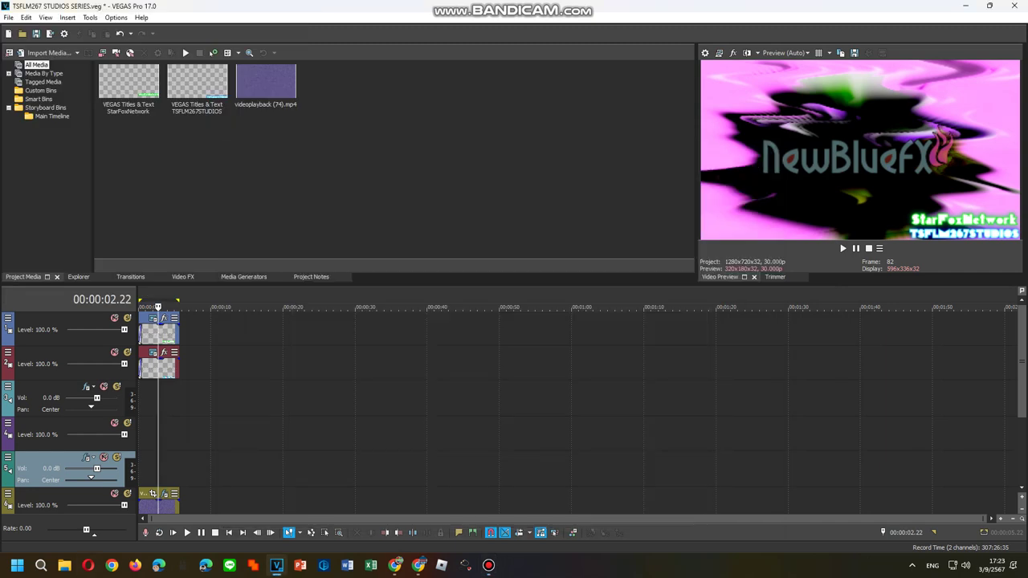
key(ctrl+a)
key(Home)
scroll(193, 435, down, 3)
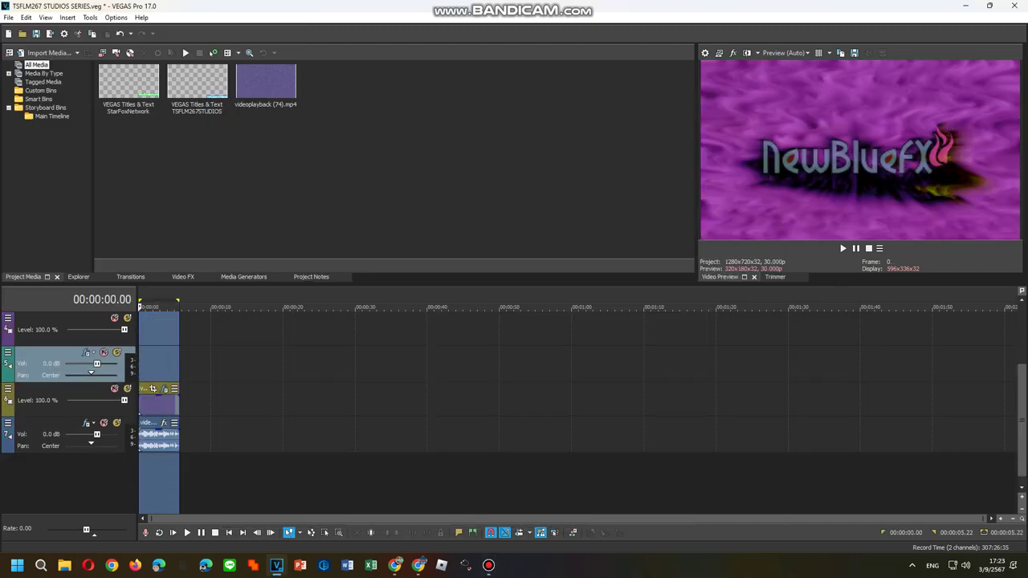
Open the audio event effects chooser for videoplayback (74) and add the Tuneup A-E package to its chain
scroll(193, 435, up, 3)
right_click(193, 436)
key(Down)
key(Return)
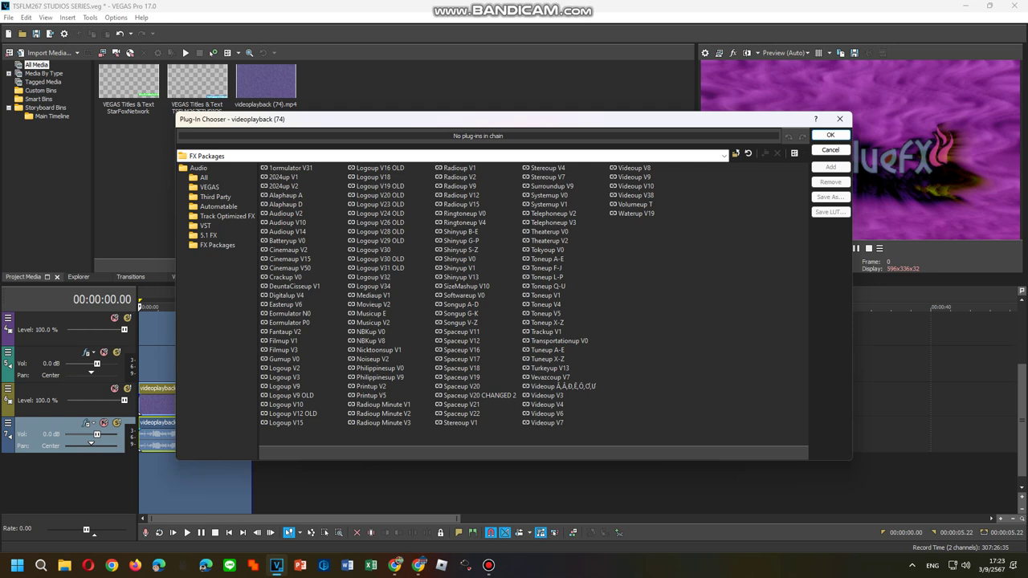
click(548, 350)
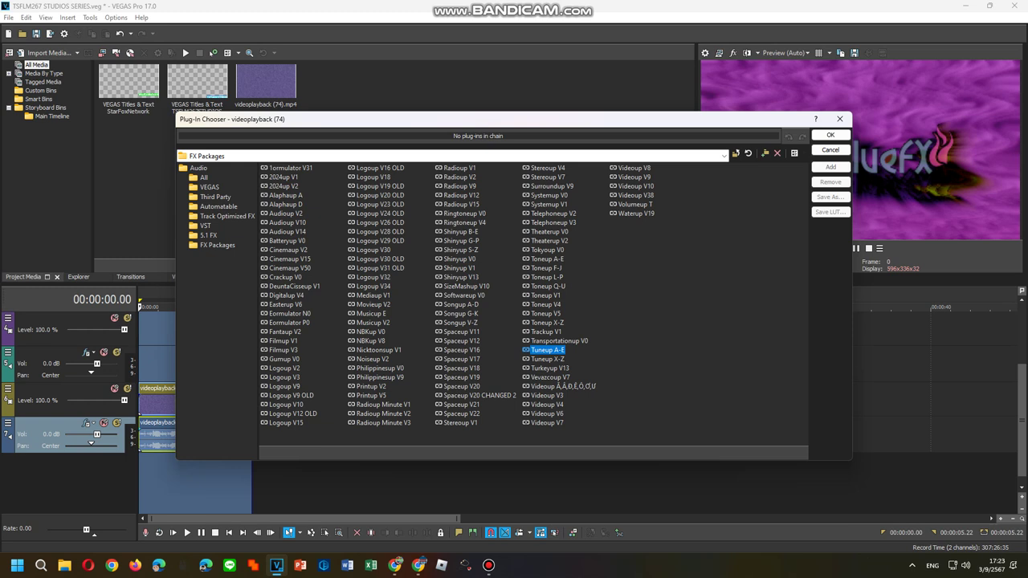
double_click(546, 349)
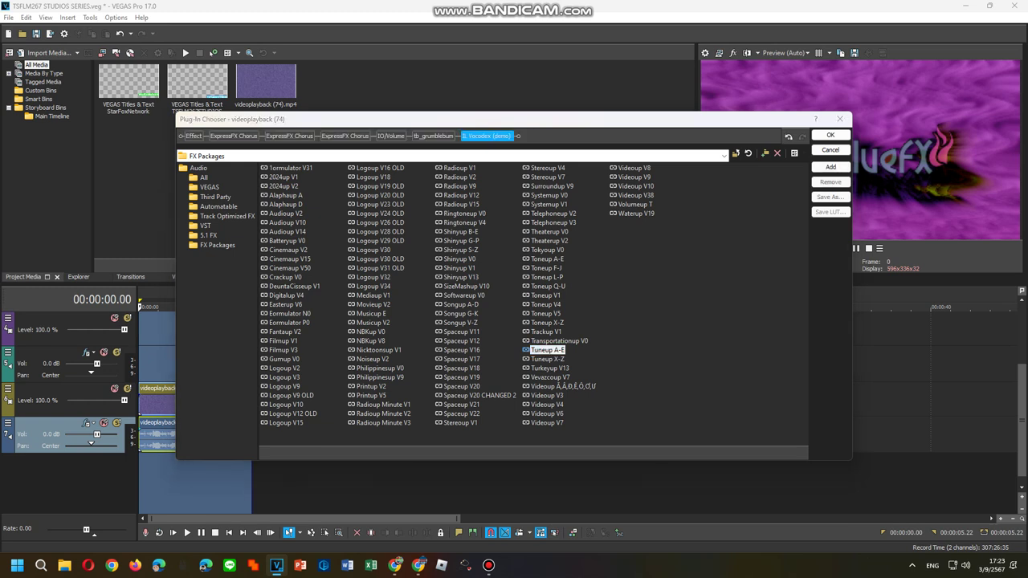
click(831, 135)
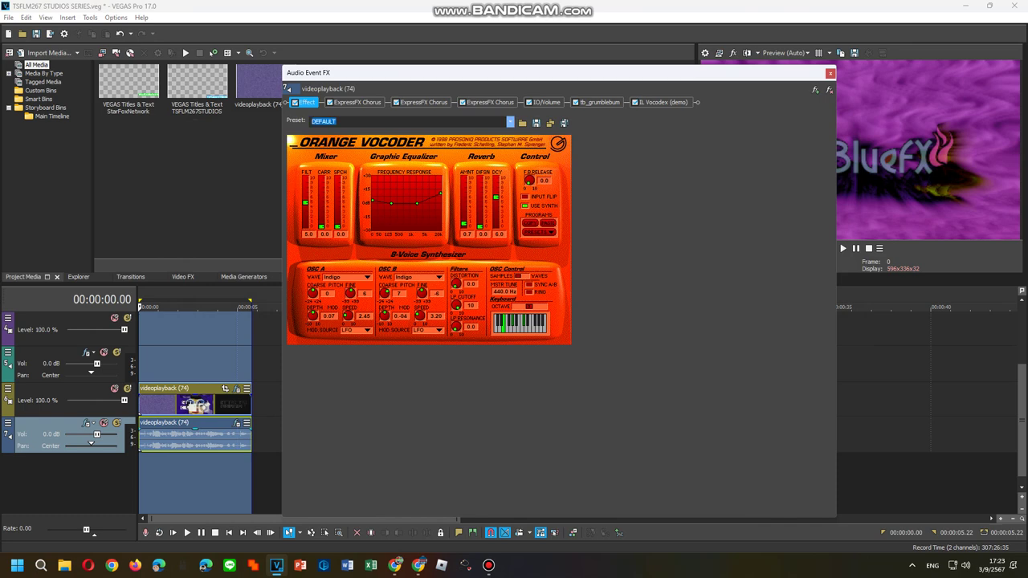
Apply the RUBBER TONGUE preset to the Orange Vocoder effect and the [Sys] Slow light chorus preset to the first ExpressFX Chorus
click(510, 121)
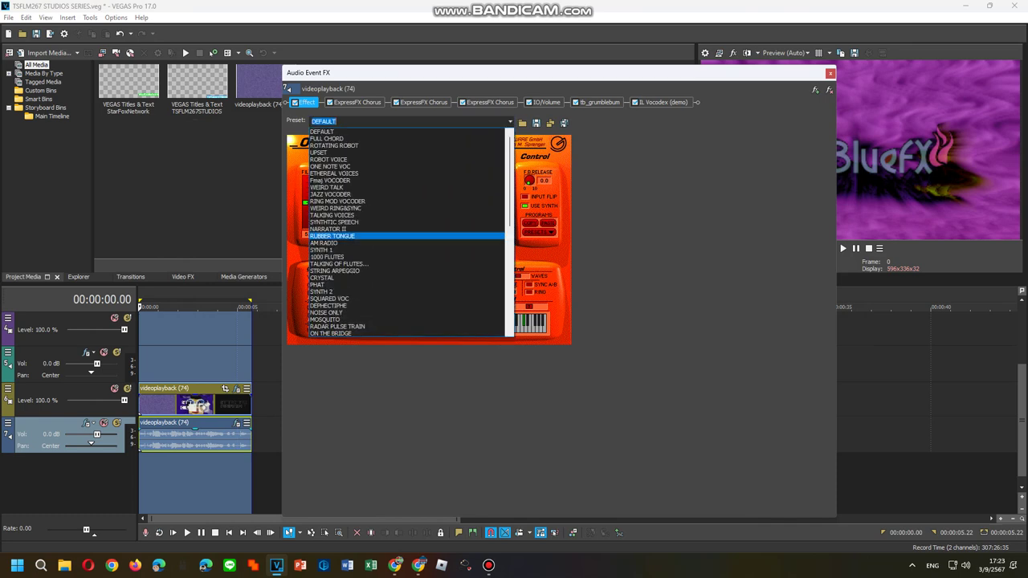
click(370, 232)
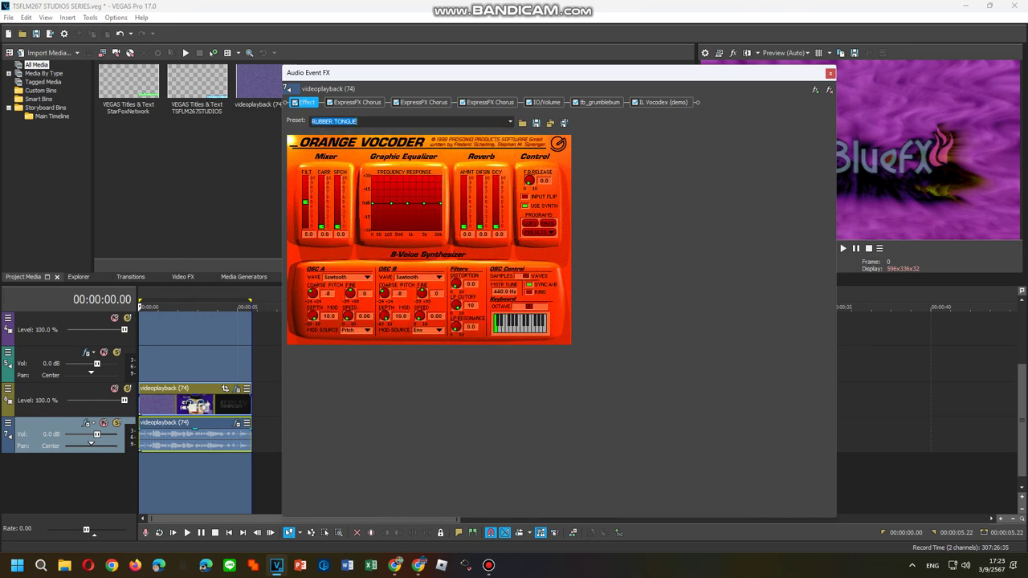
click(357, 103)
click(425, 122)
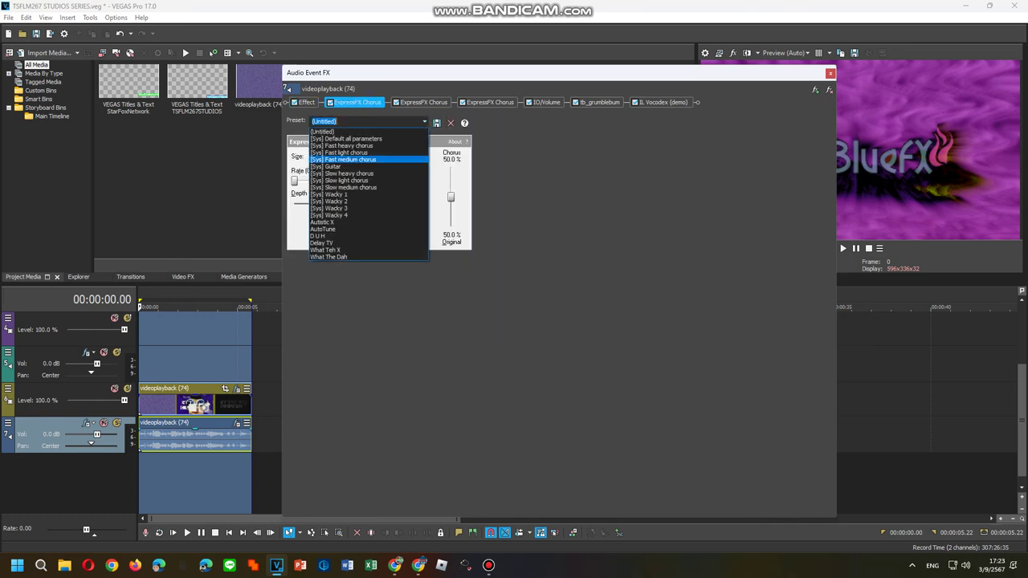
click(346, 183)
Apply the Delay TV preset to the second ExpressFX Chorus and What The Dah to the third
click(423, 103)
click(425, 122)
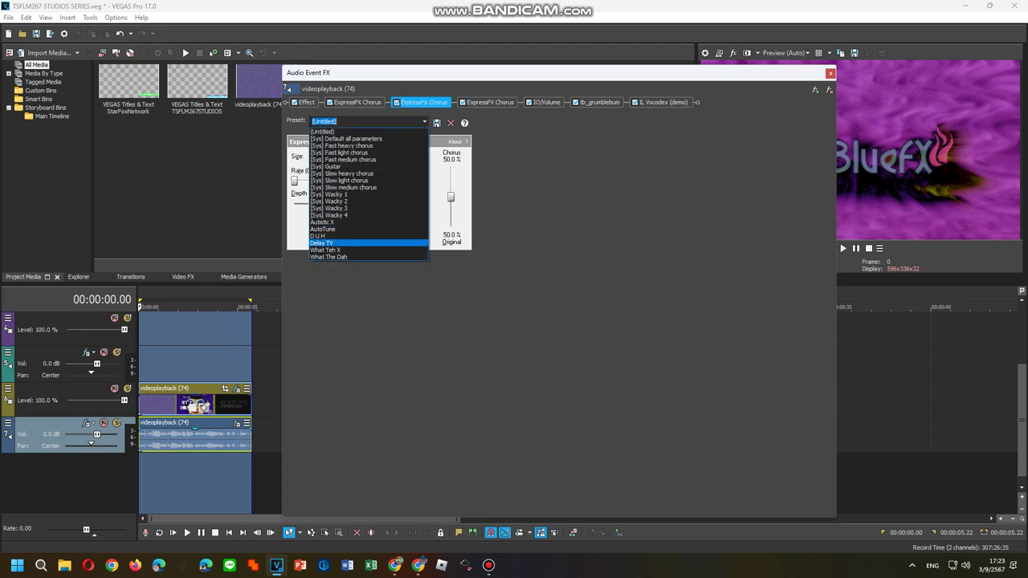
click(345, 242)
click(490, 102)
click(424, 121)
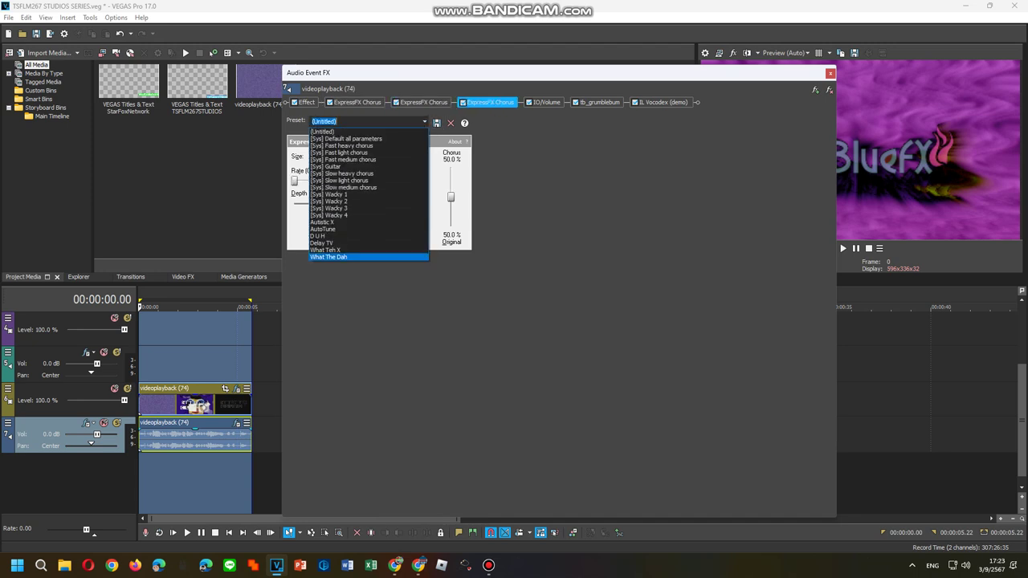
click(333, 255)
Apply the Square preset to the IO/Volume effect and the Elderly preset to the IL Vocodex plug-in
click(547, 103)
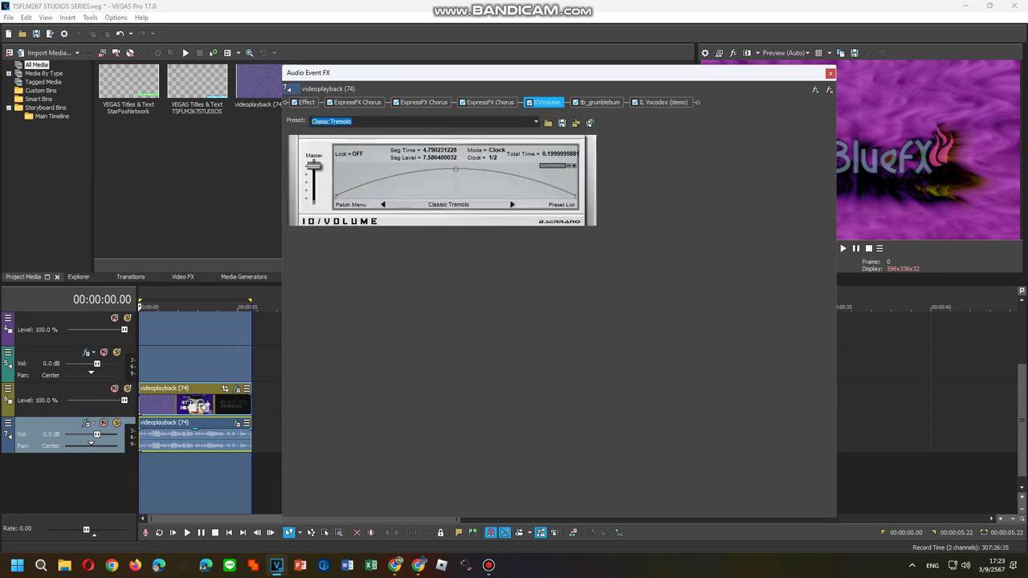
click(536, 121)
click(332, 152)
click(599, 102)
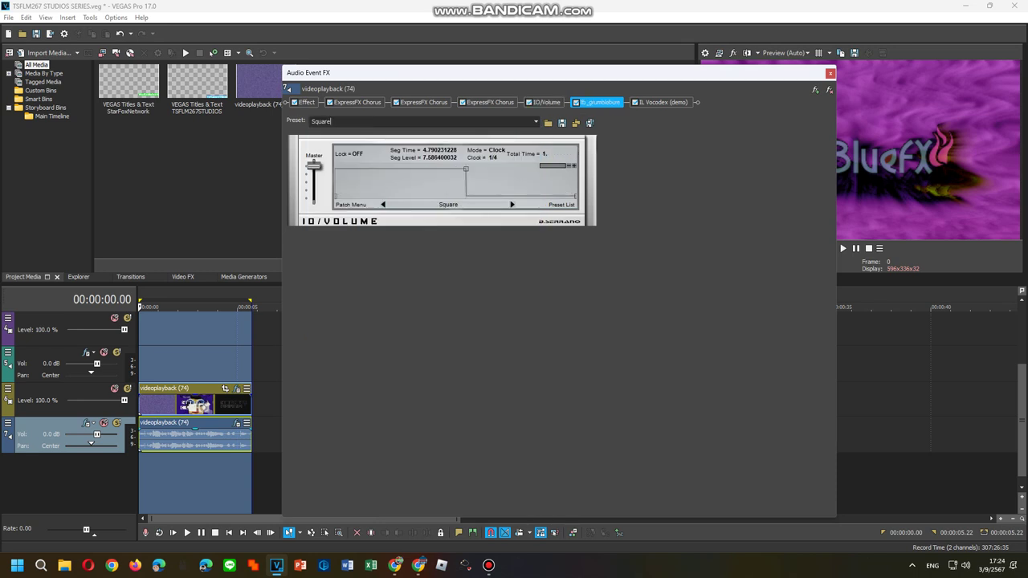
click(664, 102)
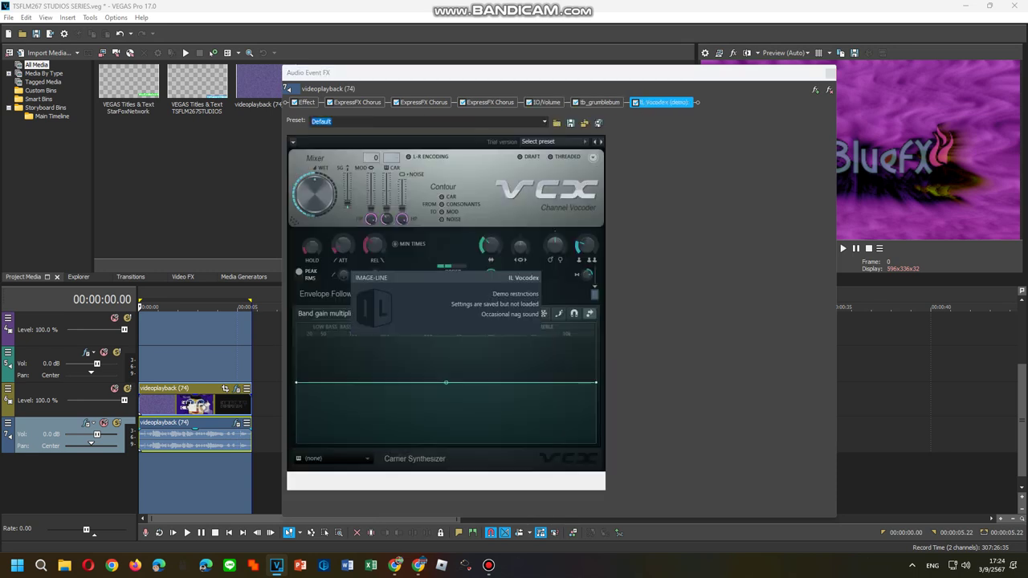
click(554, 142)
click(538, 252)
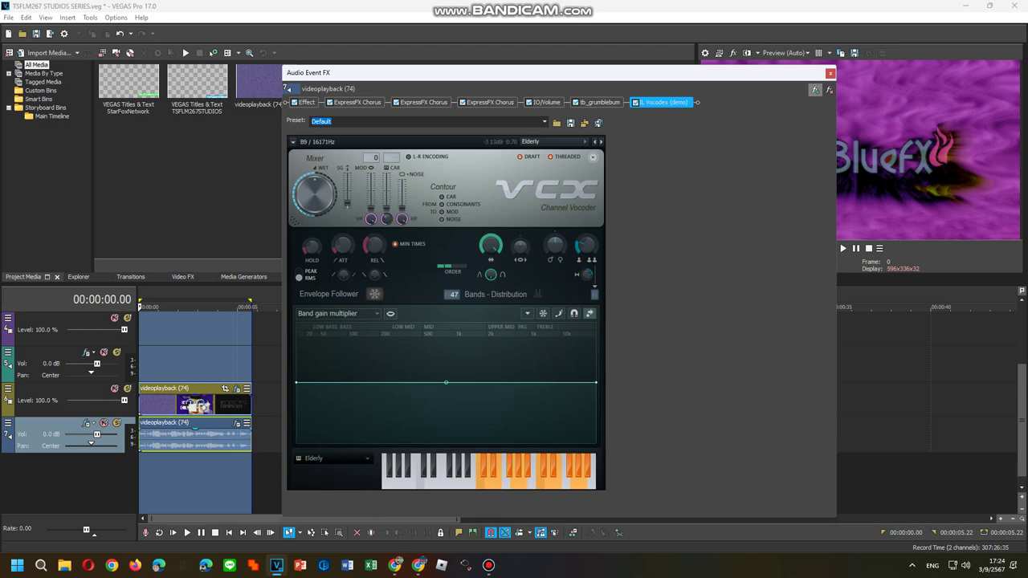
Save the audio effect chain as a plug-in package named Tuneup A and leave the chooser
click(815, 90)
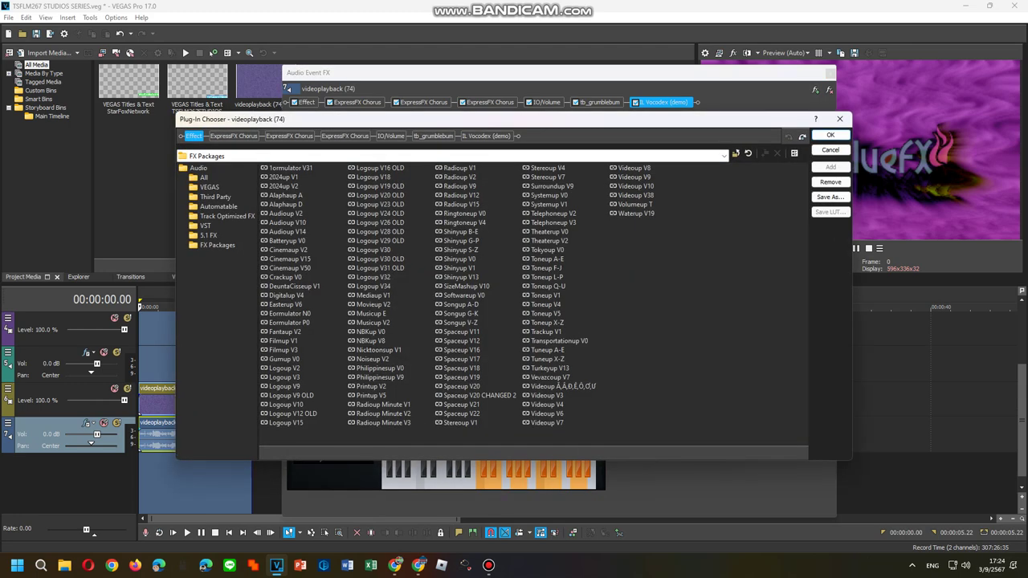
click(829, 197)
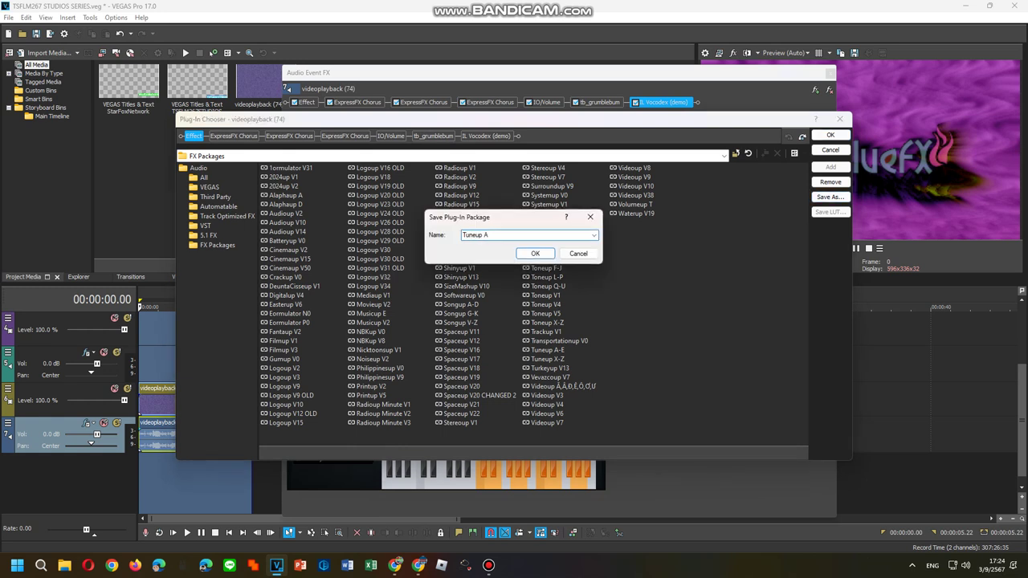
key(Return)
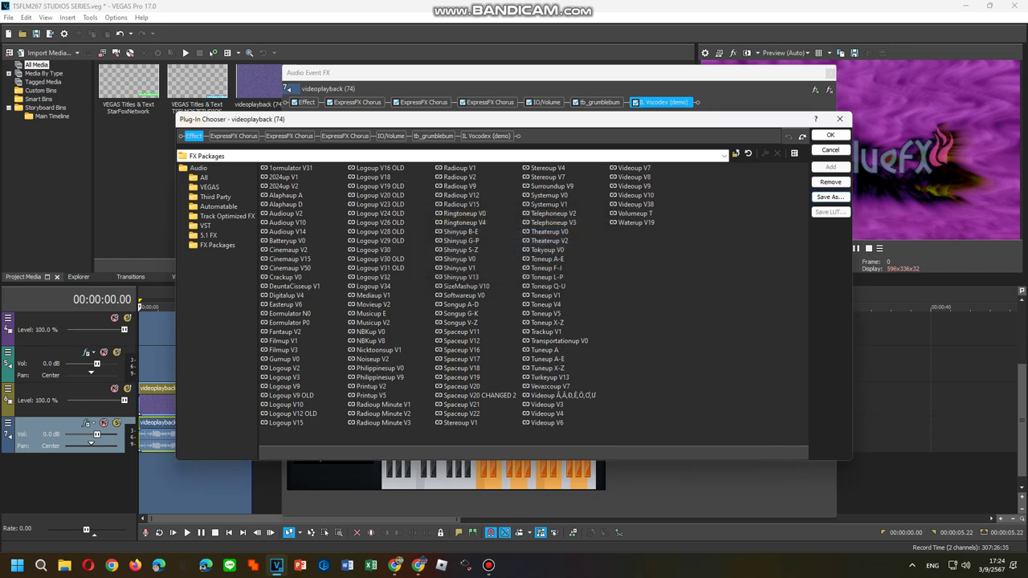
key(Escape)
key(alt+Tab)
key(alt+Tab)
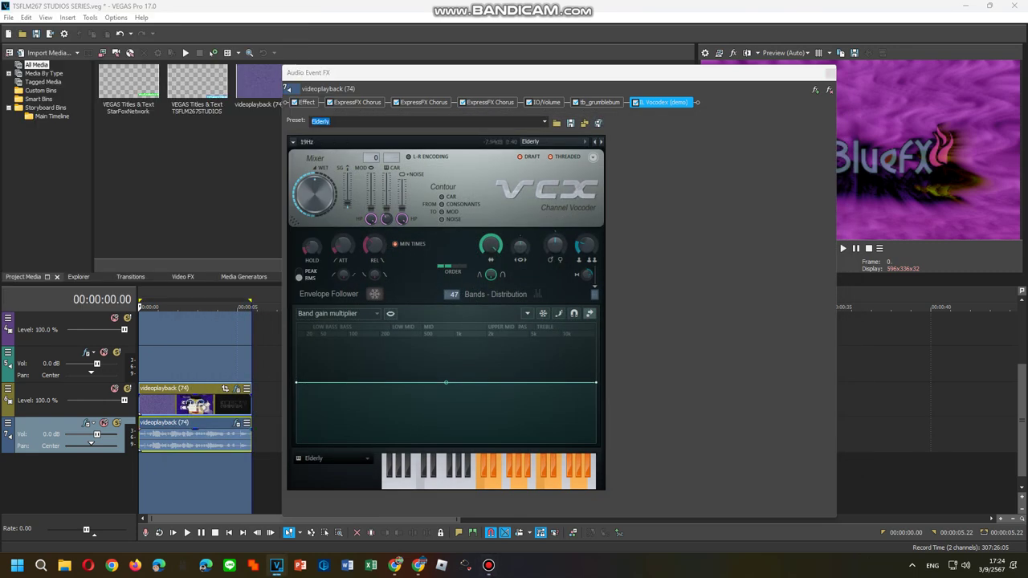
During playback, try the Machine 2, Phased and Ensemble carrier tones in Vocodex
key(space)
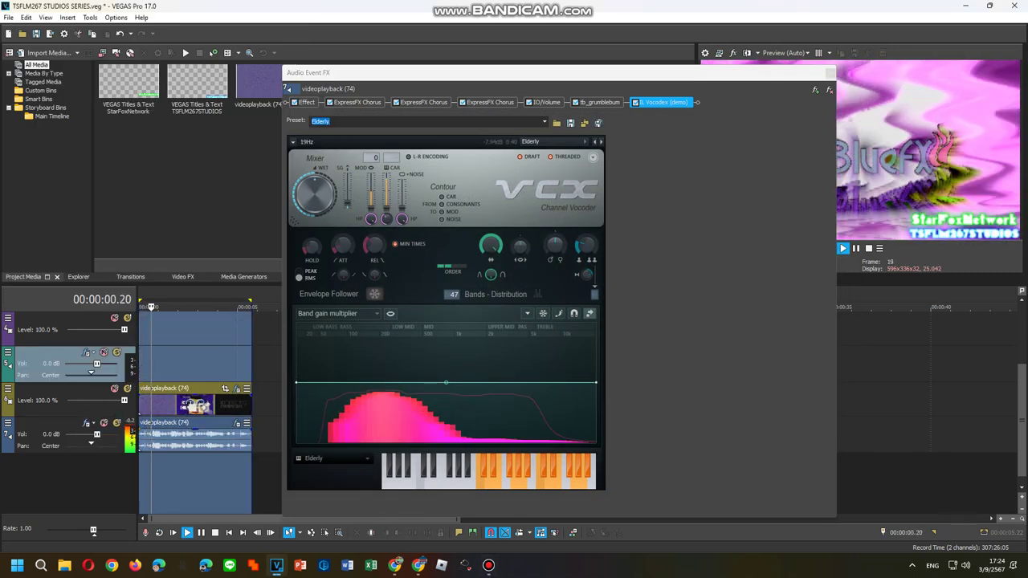
click(334, 459)
click(418, 469)
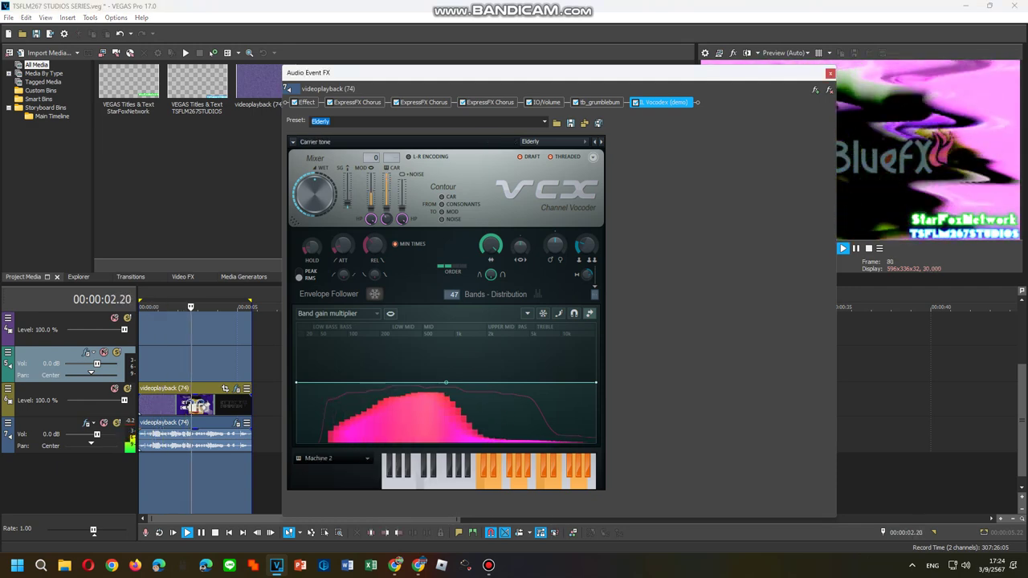
click(334, 458)
click(452, 469)
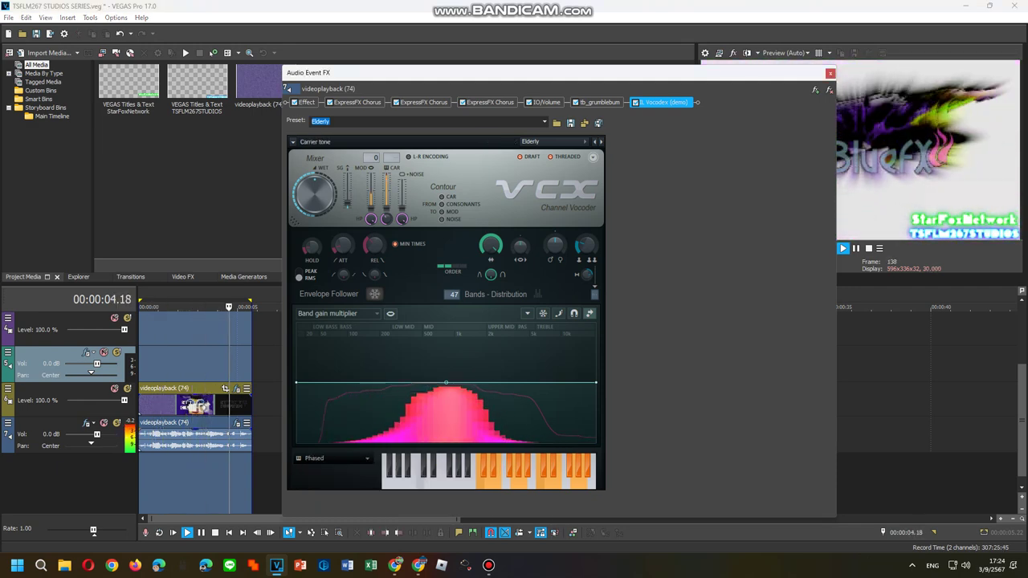
click(334, 459)
click(342, 510)
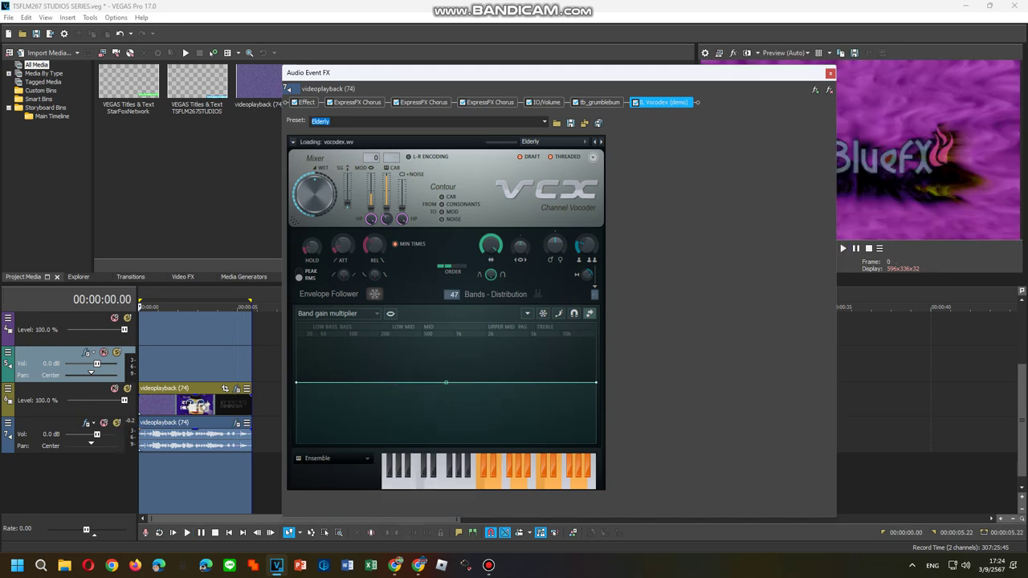
Play back the clip repeatedly with the Ensemble carrier tone, moving the effects window clear of the video preview
key(space)
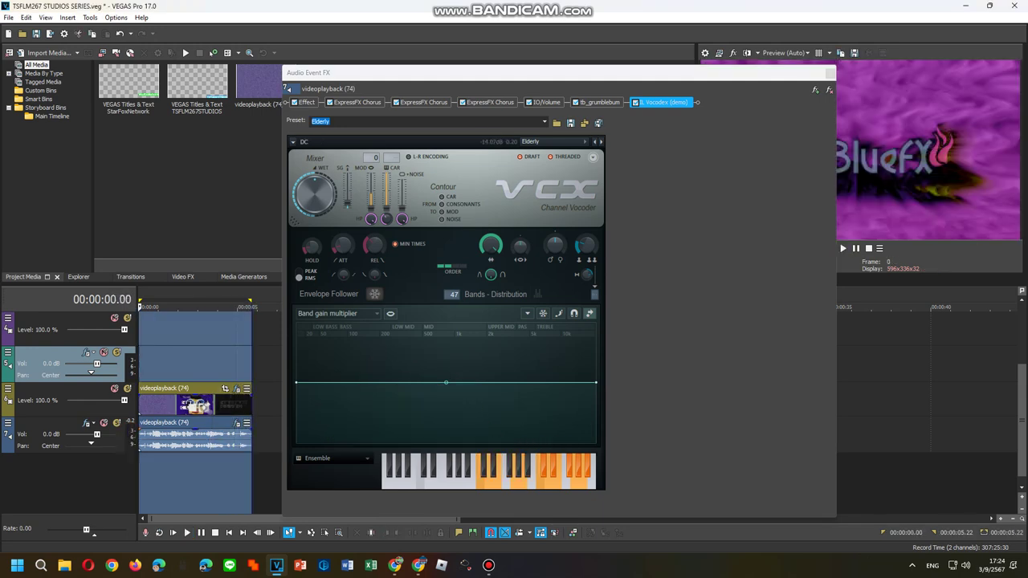
key(space)
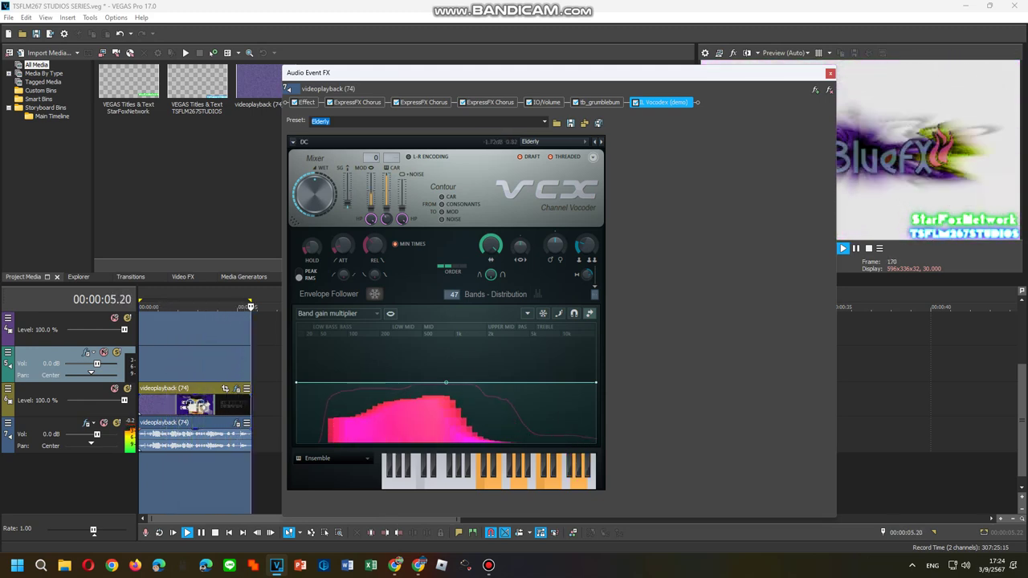
key(space)
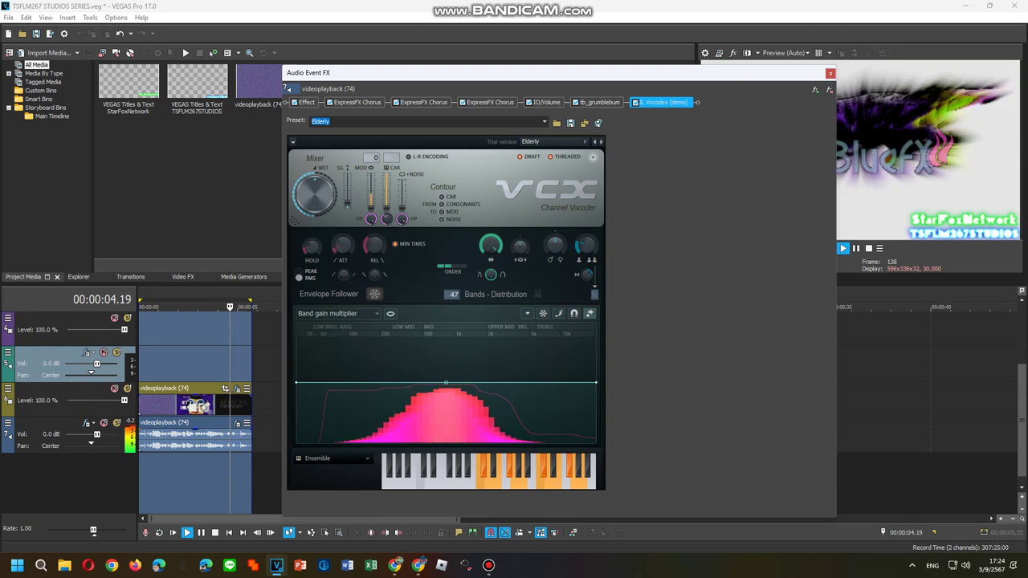
key(space)
key(space)
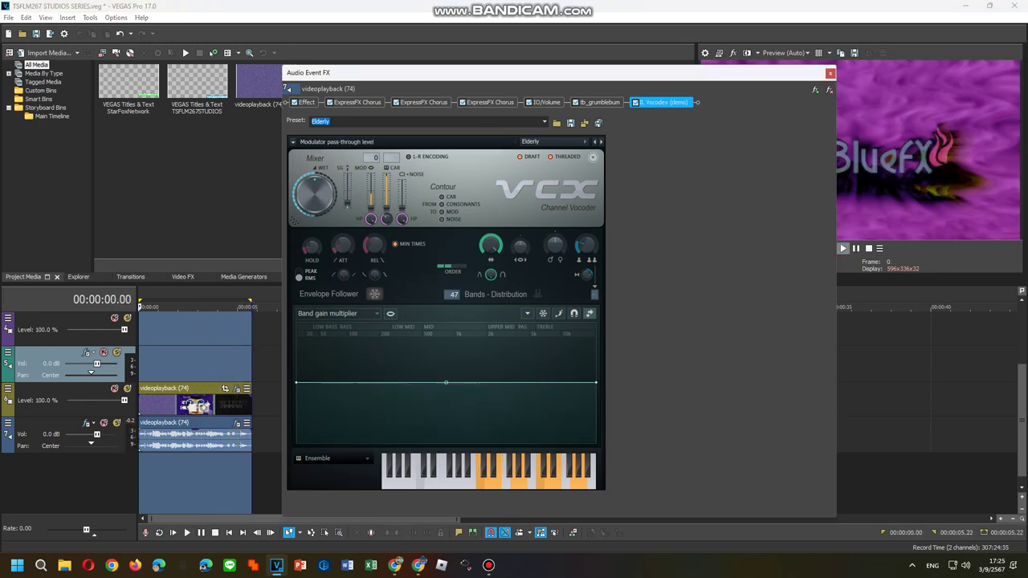
key(space)
drag(716, 78, 628, 69)
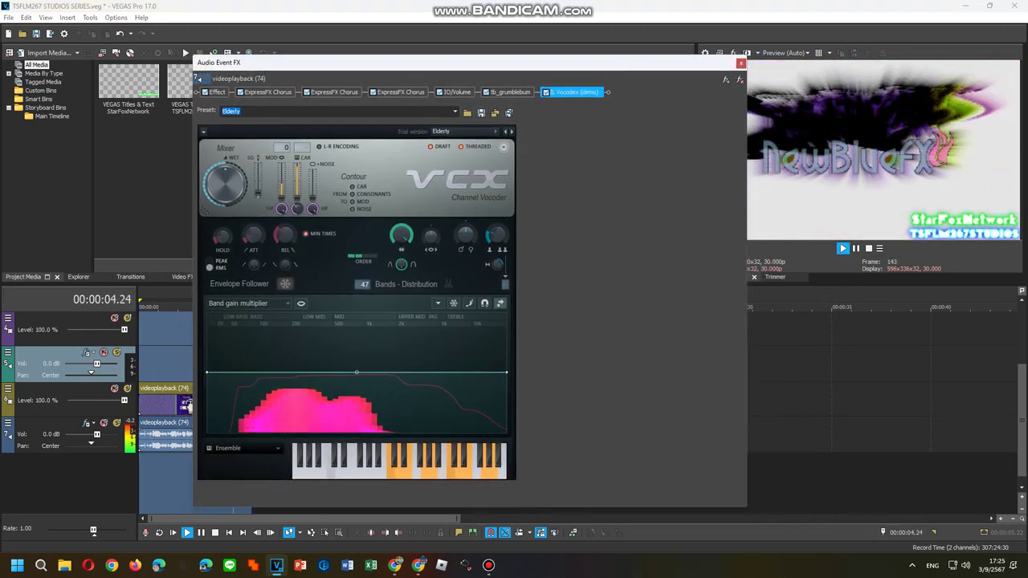
key(space)
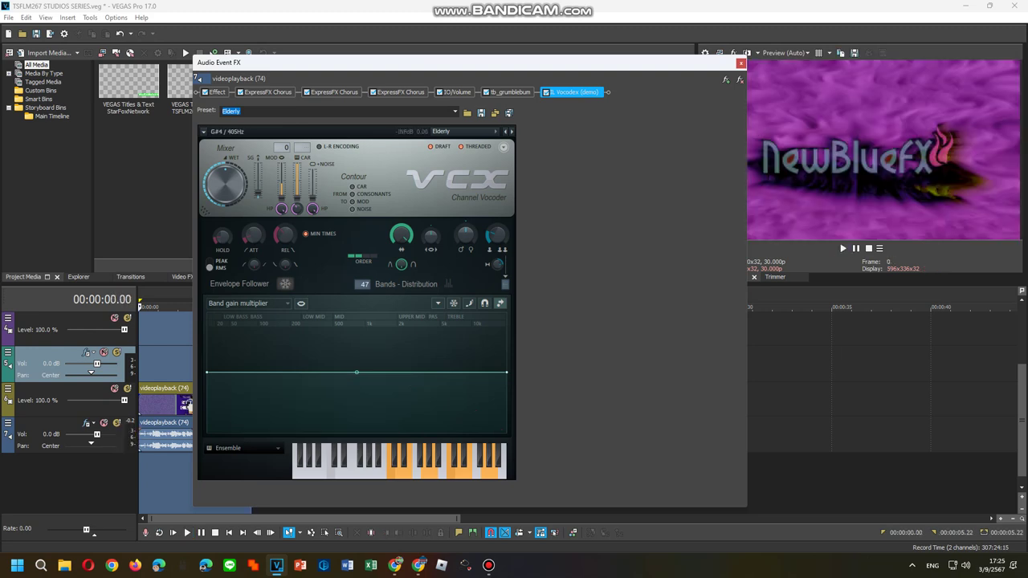
Try the Power carrier tone, switch the carrier to Phased, and play back the clip
click(245, 448)
click(357, 469)
click(245, 448)
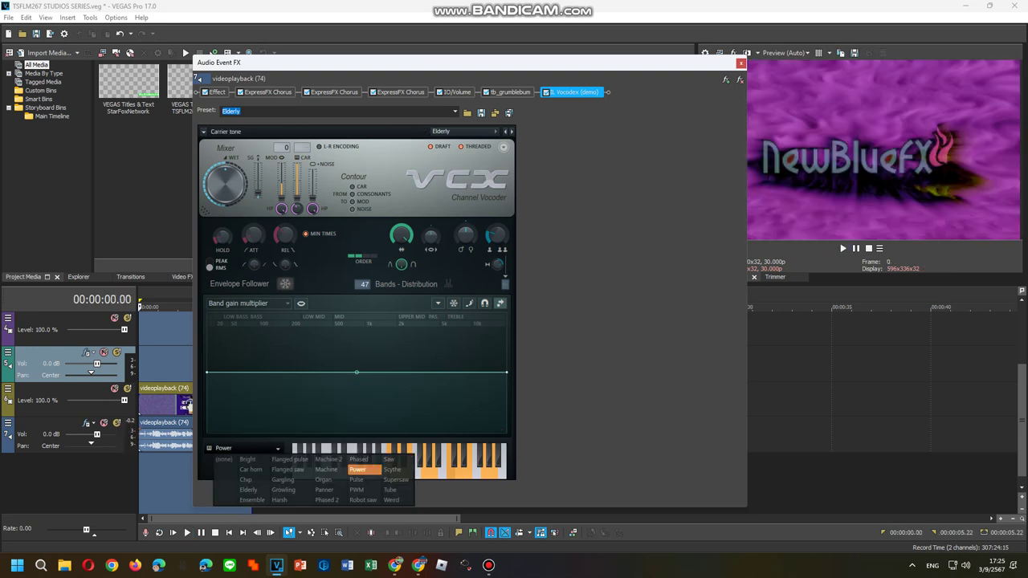
click(359, 459)
click(187, 532)
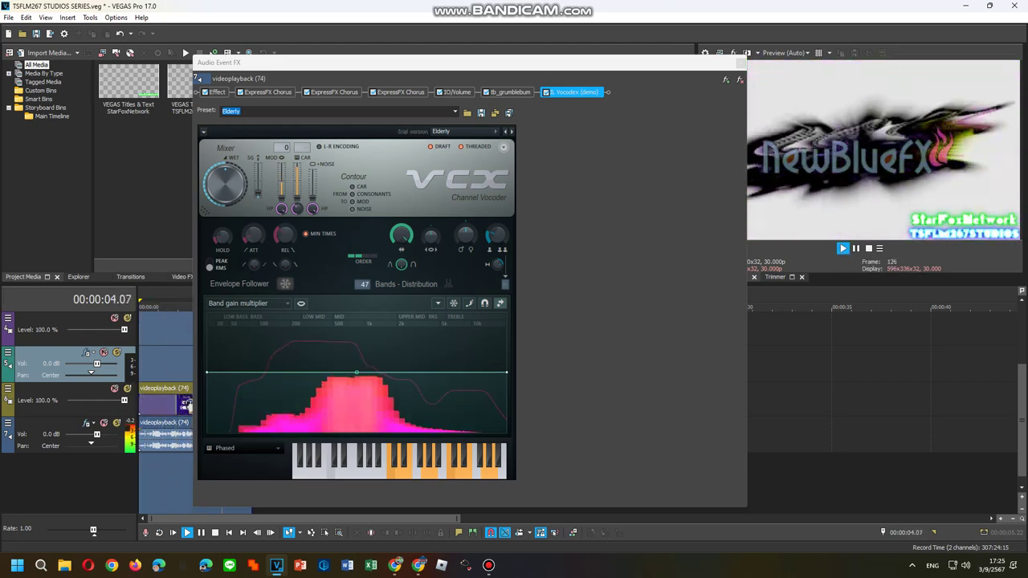
Try the Scythe carrier tone in Vocodex and play back the clip
click(244, 448)
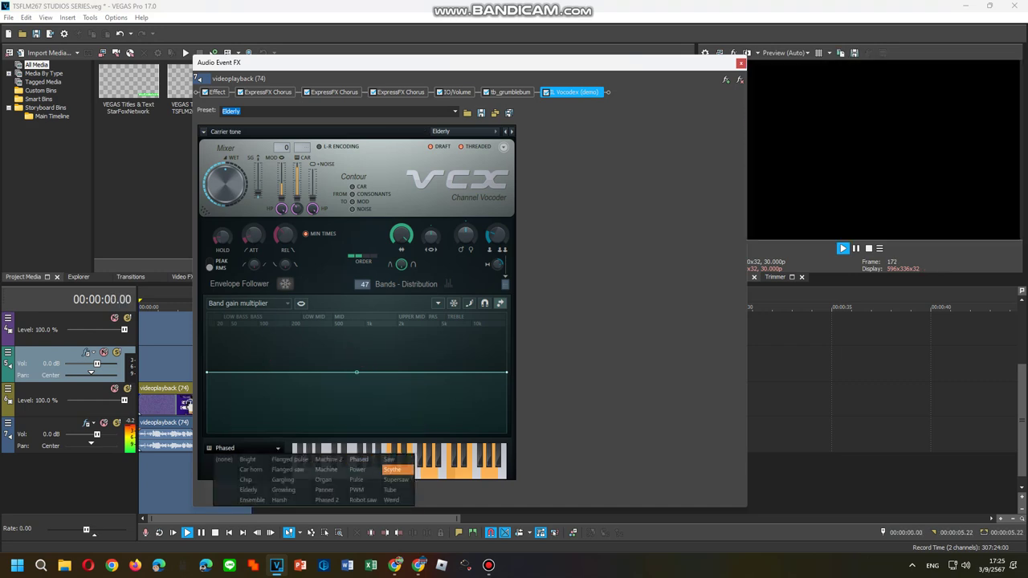
click(393, 469)
key(space)
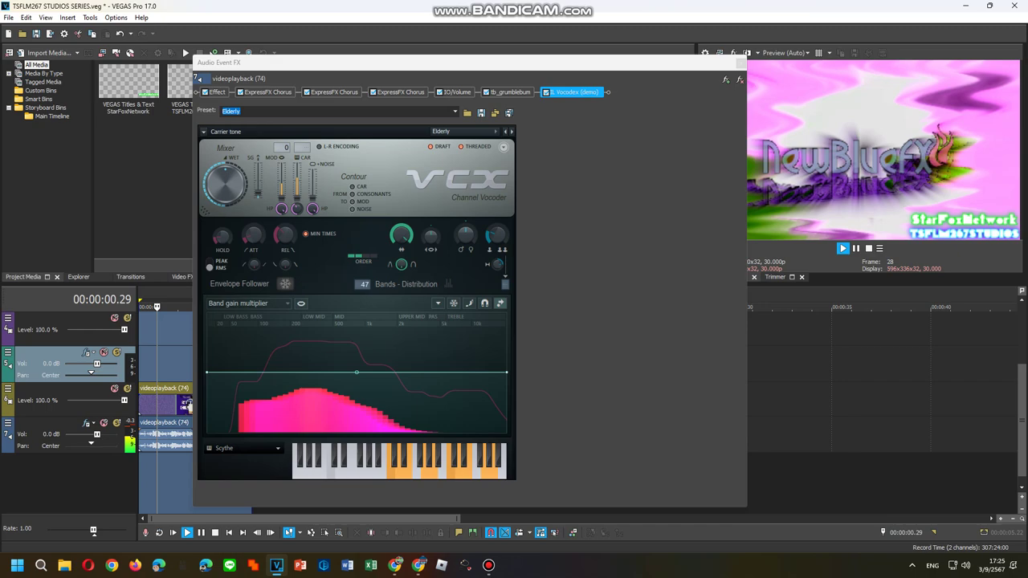
Set the Vocodex carrier tone to Machine 2, play back the clip, and close the audio effects window
click(241, 448)
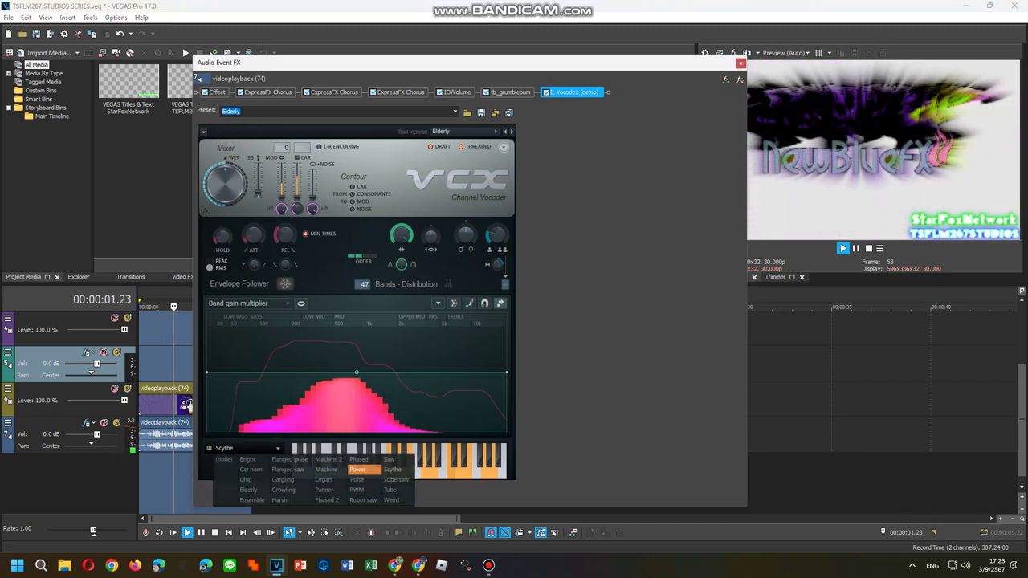
click(326, 460)
key(space)
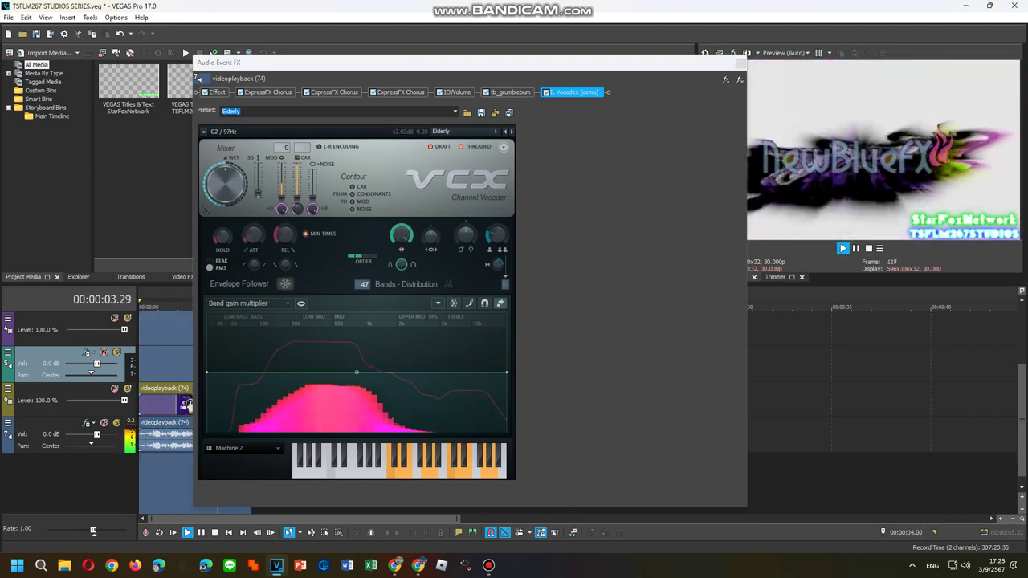
key(space)
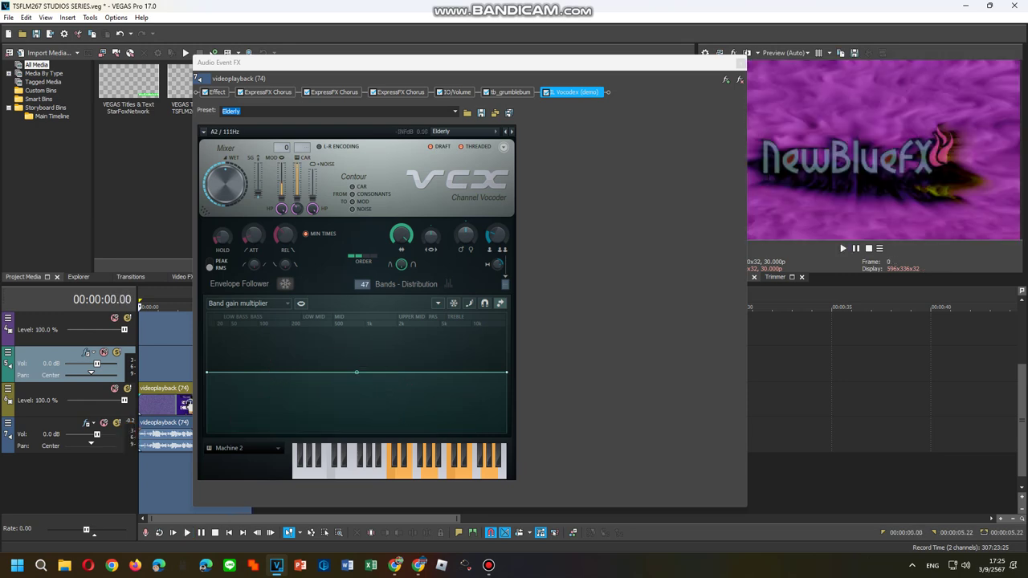
click(241, 448)
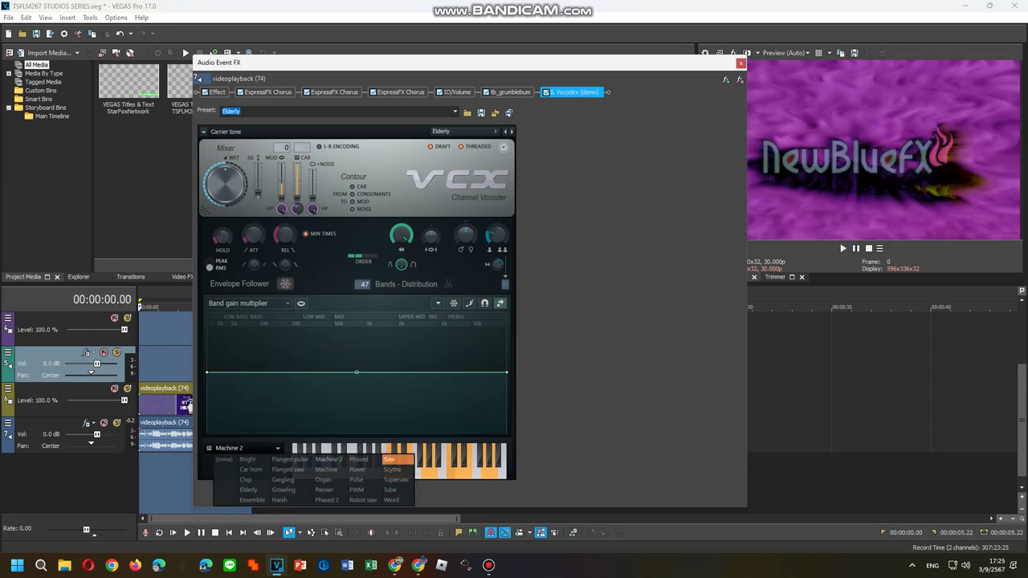
click(741, 63)
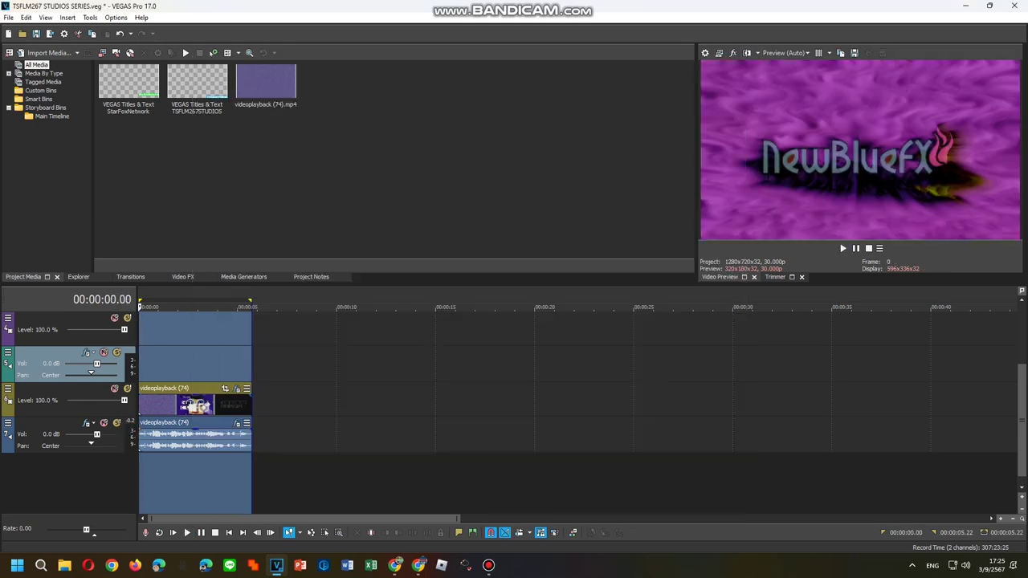